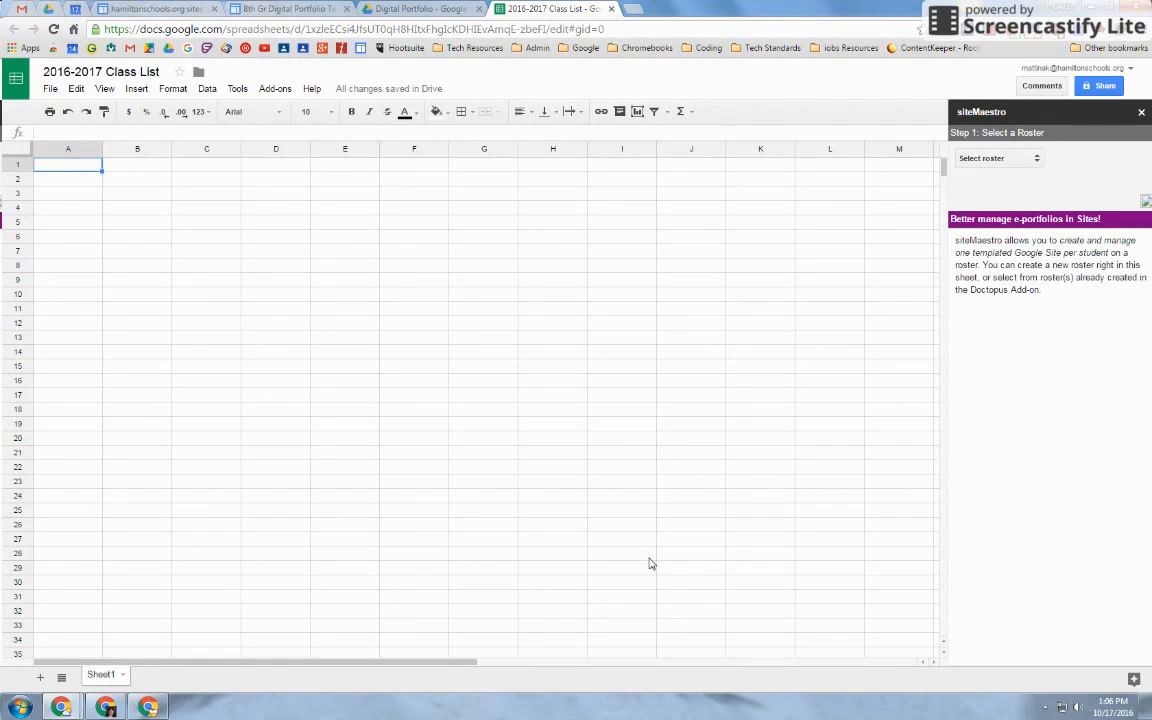
Open the Add-ons store from the Add-ons menu's Get add-ons… entry
{"action": "left_click", "coordinate": [281, 91]}
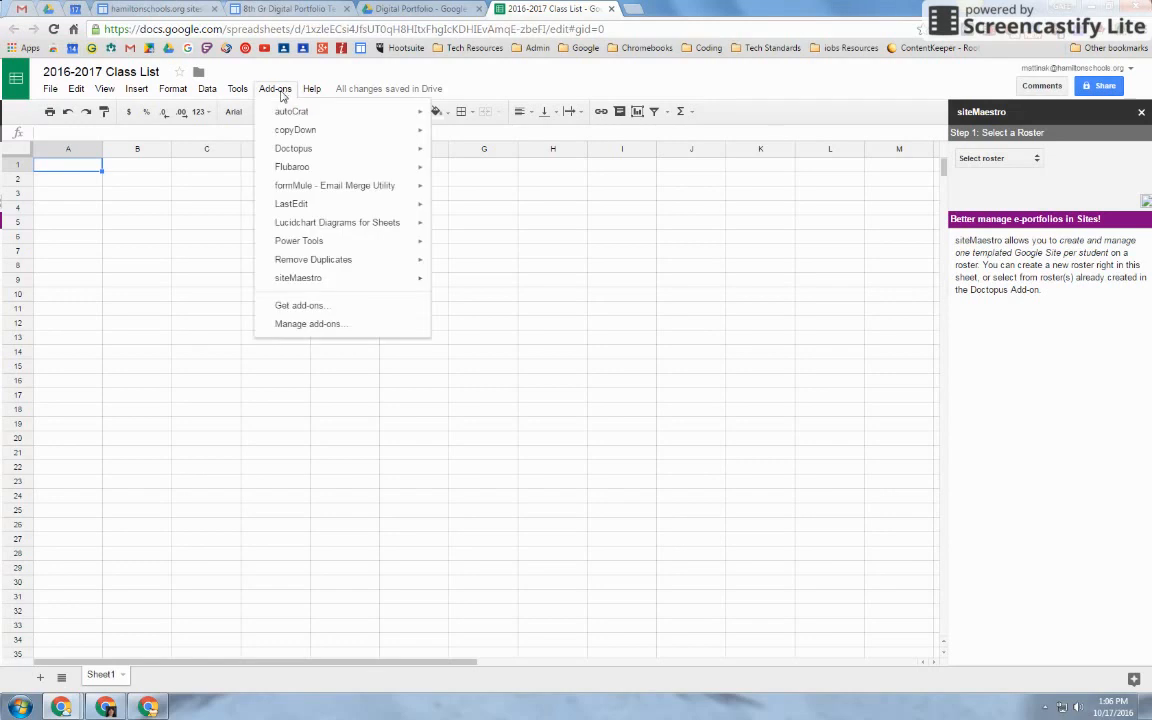
{"action": "mouse_move", "coordinate": [275, 284]}
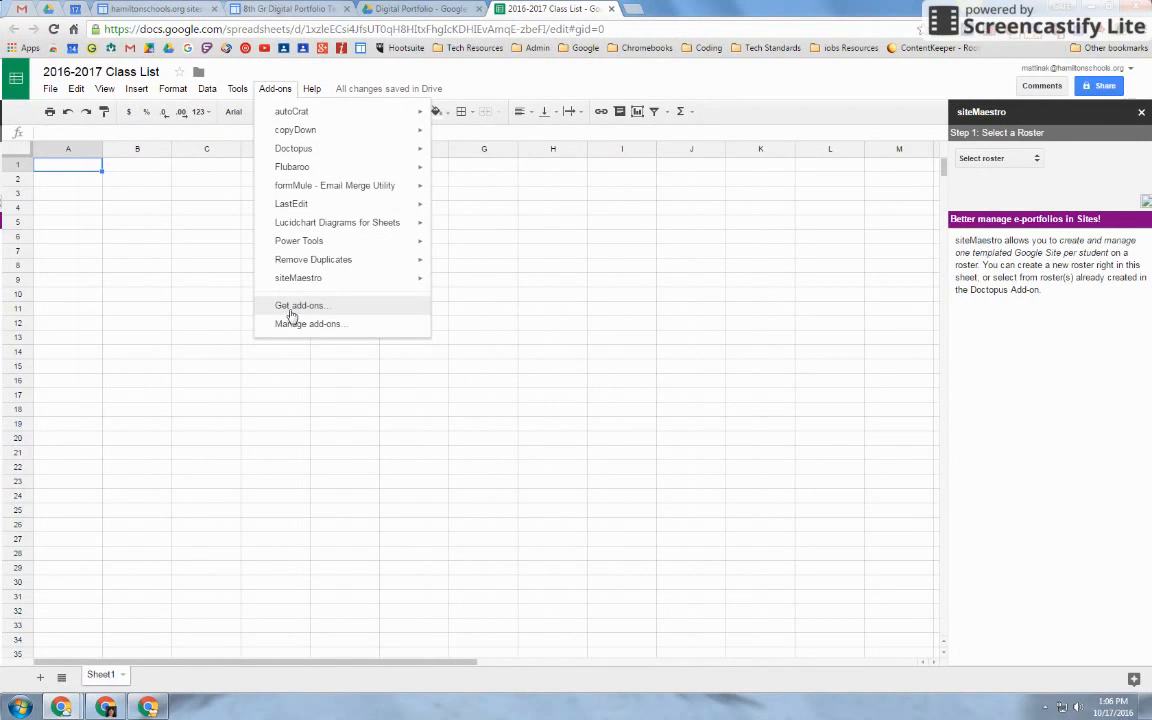
{"action": "left_click", "coordinate": [292, 307]}
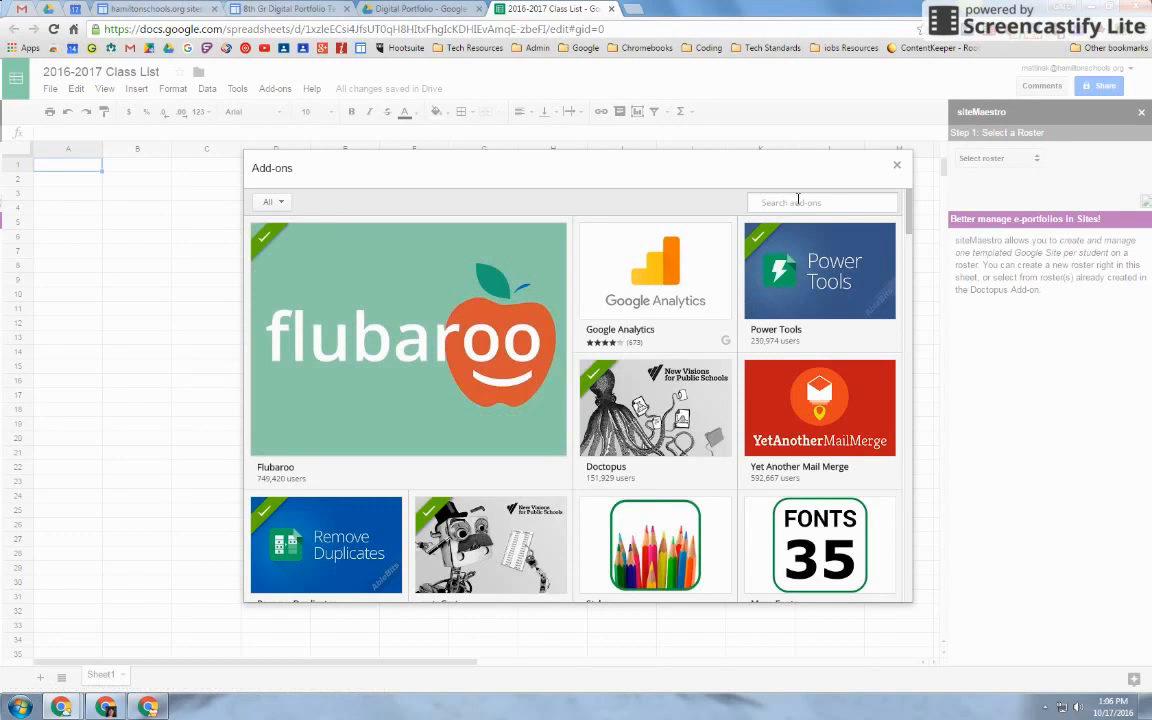
Search the store for siteMaestro, confirm it is already installed, and close the store
{"action": "left_click", "coordinate": [799, 201]}
{"action": "type", "text": "sitemastero"}
{"action": "key", "text": "Return"}
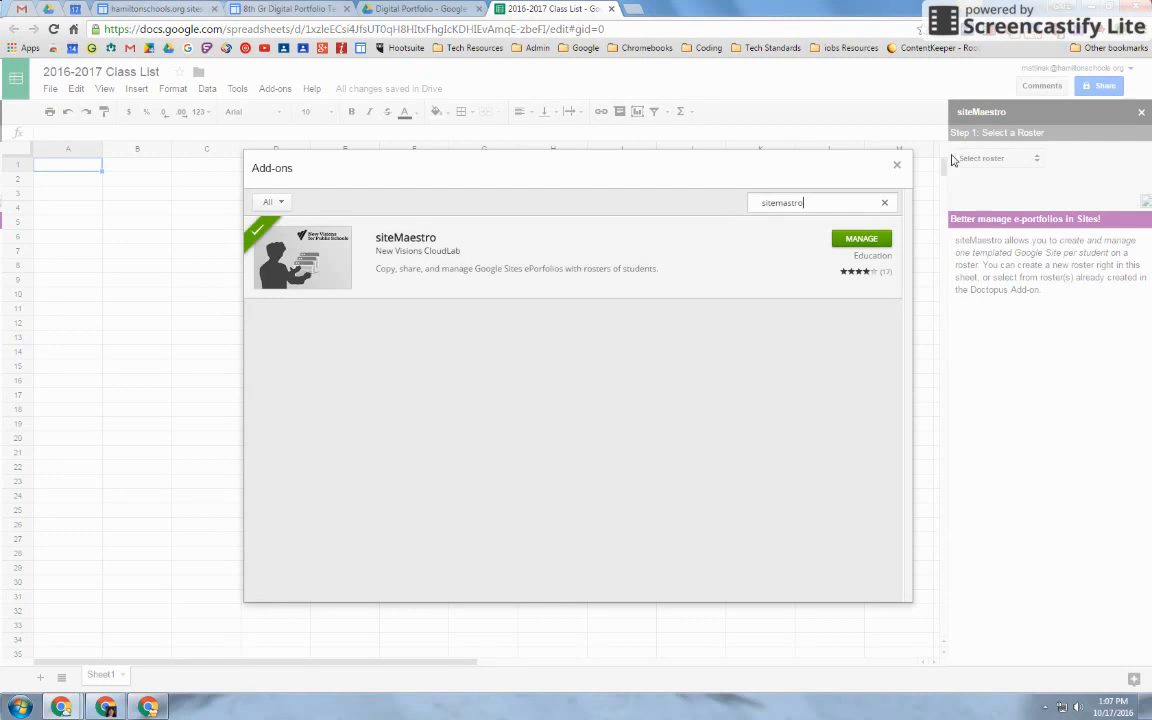
{"action": "left_click", "coordinate": [896, 165]}
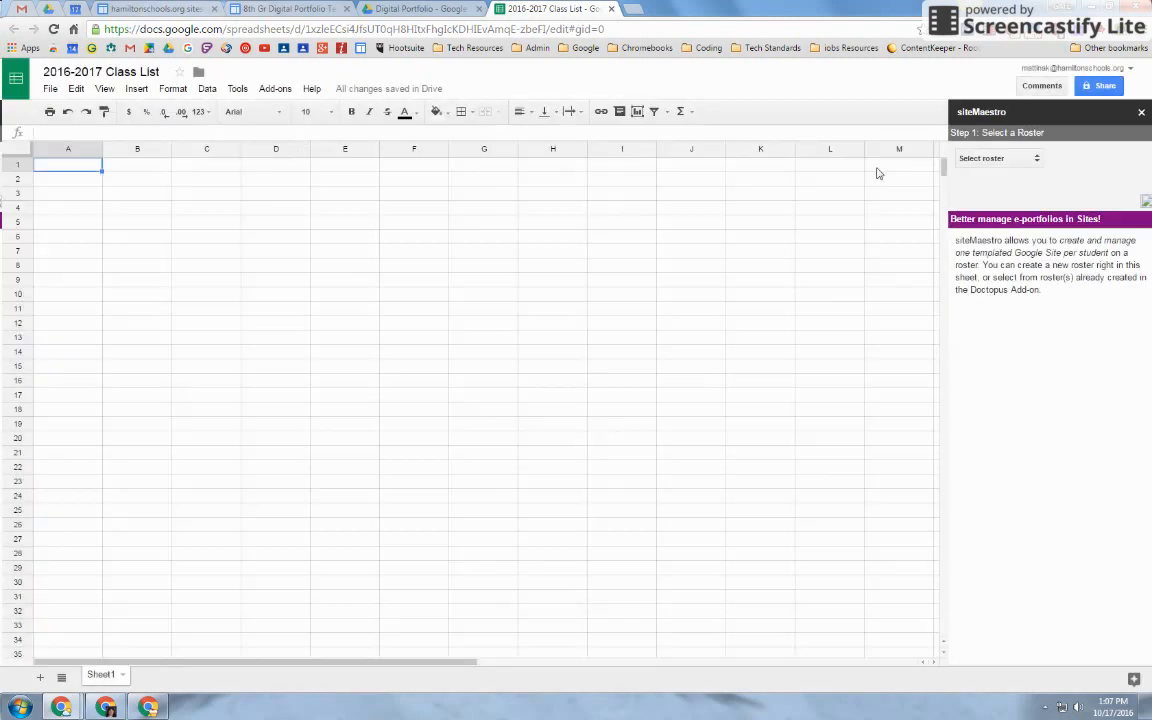
Look through Add-ons > siteMaestro > Setup, then choose Create new roster in the sidebar
{"action": "left_click", "coordinate": [278, 90]}
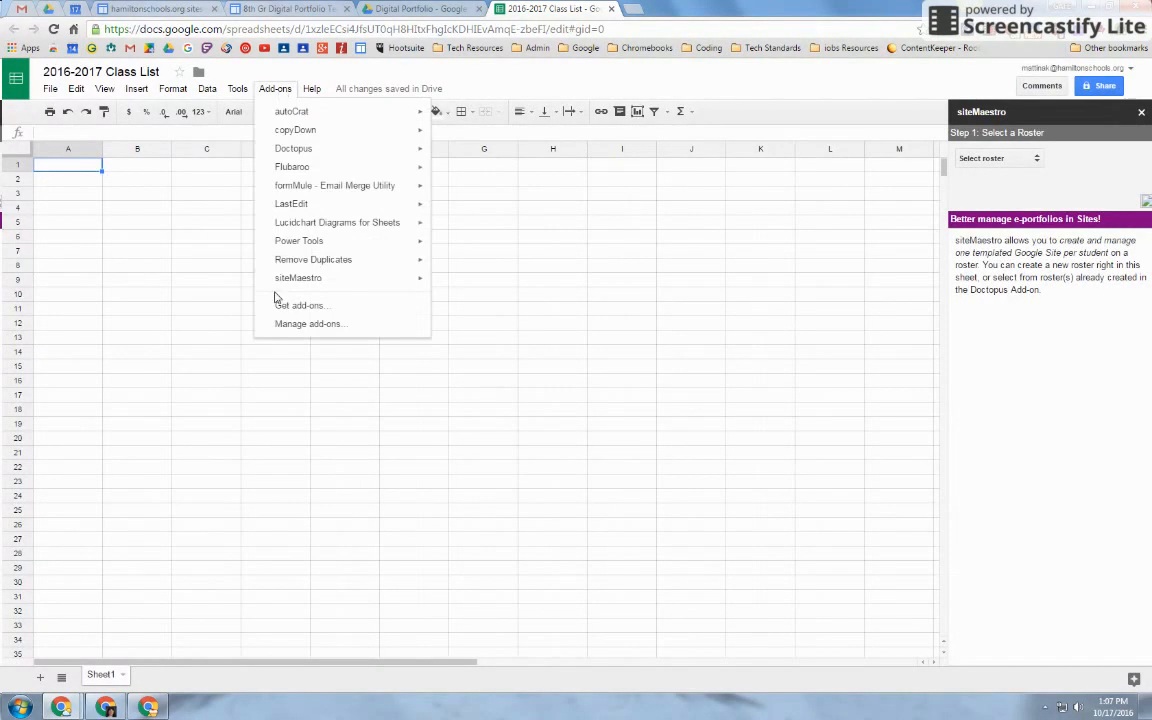
{"action": "mouse_move", "coordinate": [279, 284]}
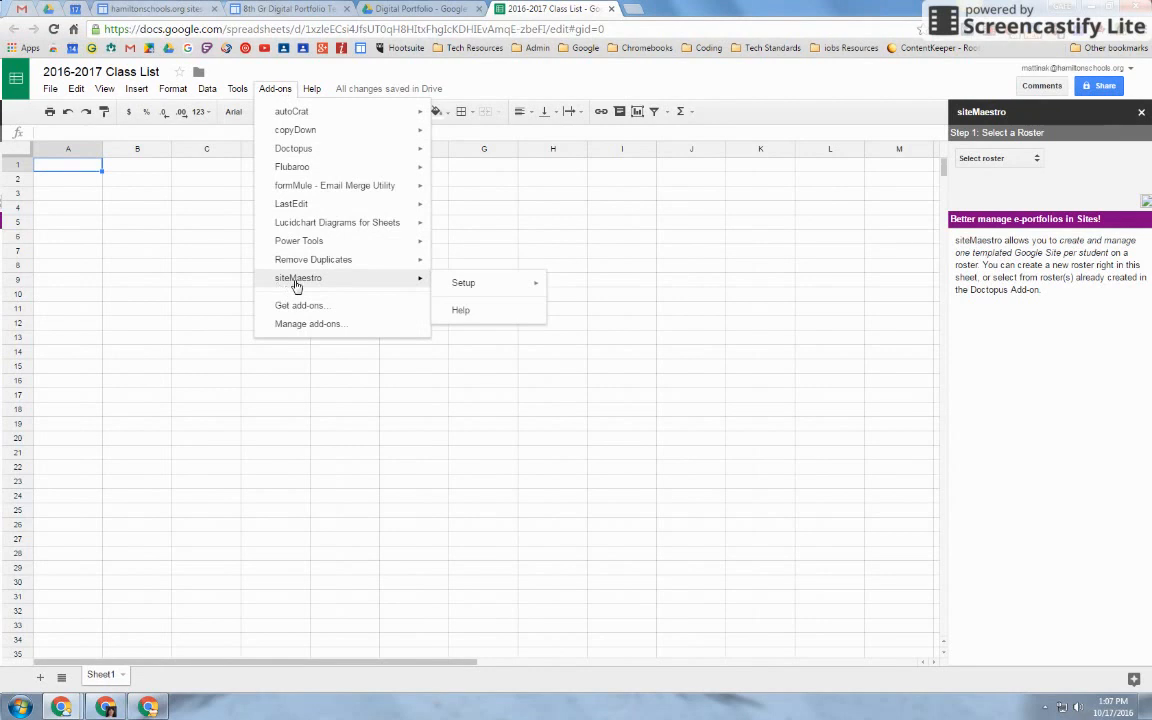
{"action": "mouse_move", "coordinate": [513, 288]}
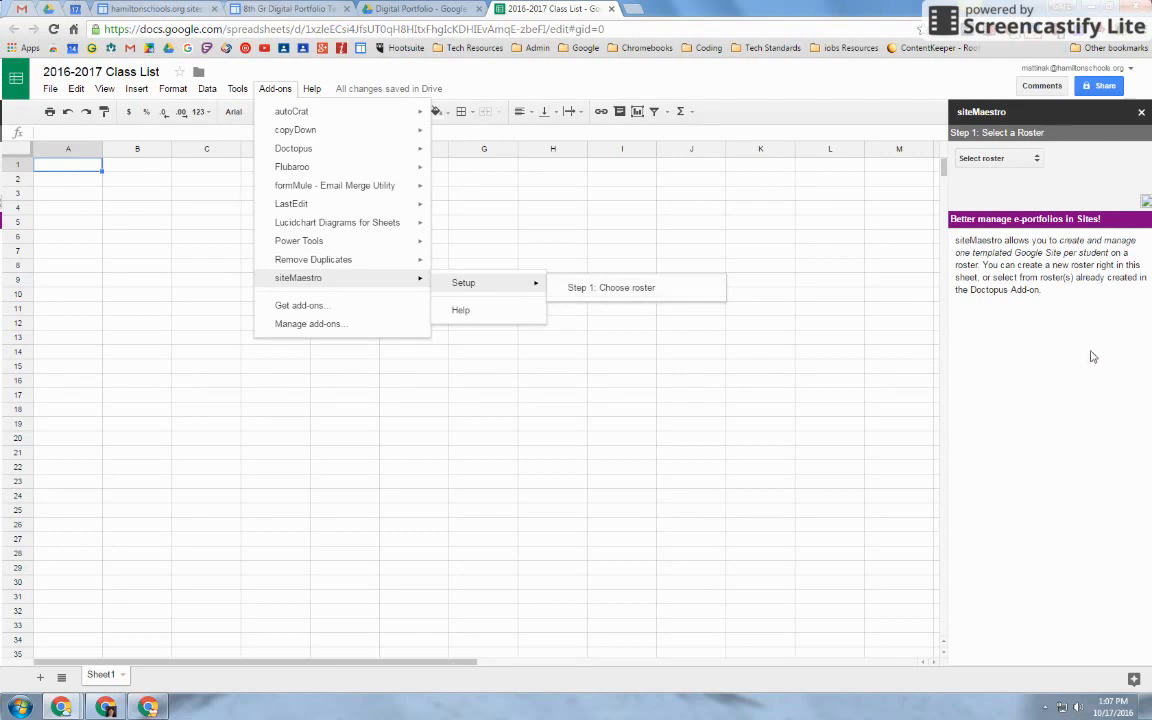
{"action": "left_click", "coordinate": [783, 106]}
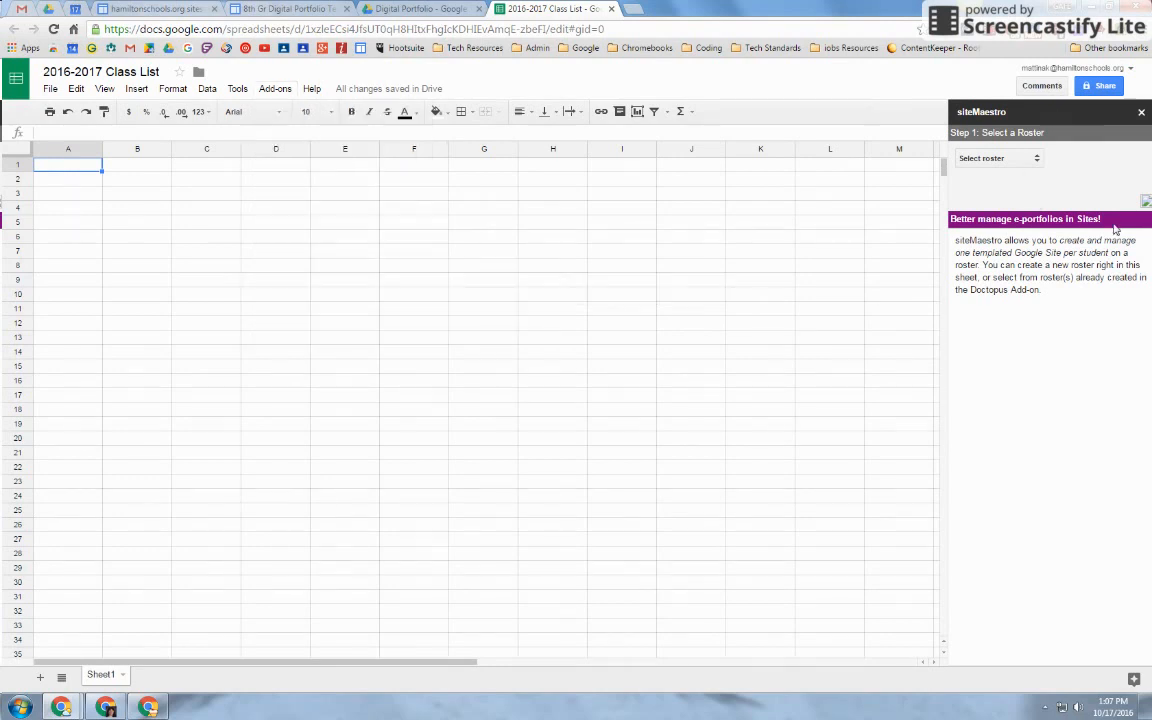
{"action": "left_click", "coordinate": [998, 162]}
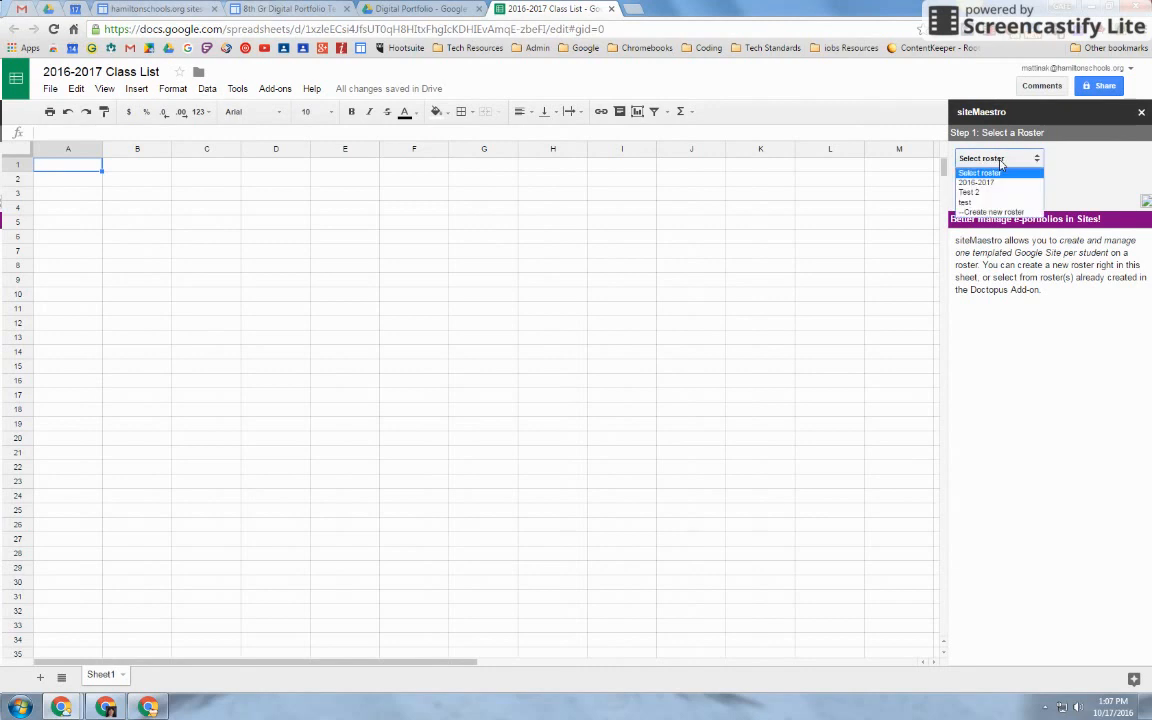
{"action": "left_click", "coordinate": [993, 213]}
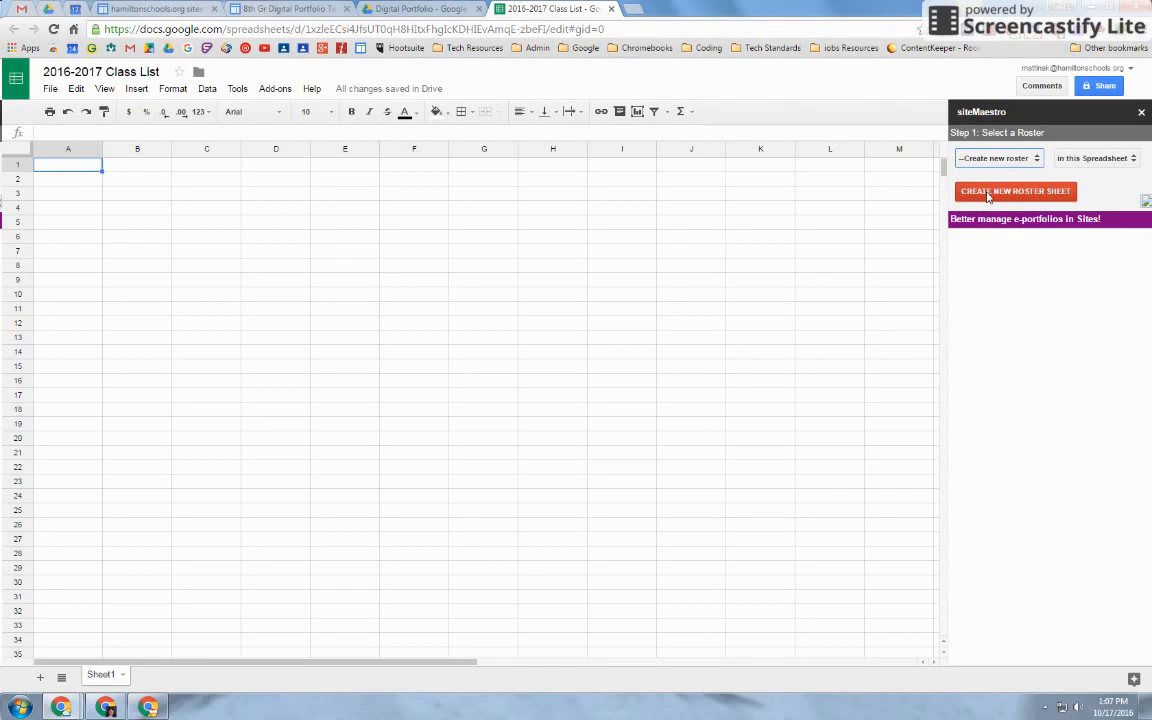
Create the New Roster sheet, enter the student's first name, last name and school e-mail in A2:C2, and refresh
{"action": "left_click", "coordinate": [1003, 193]}
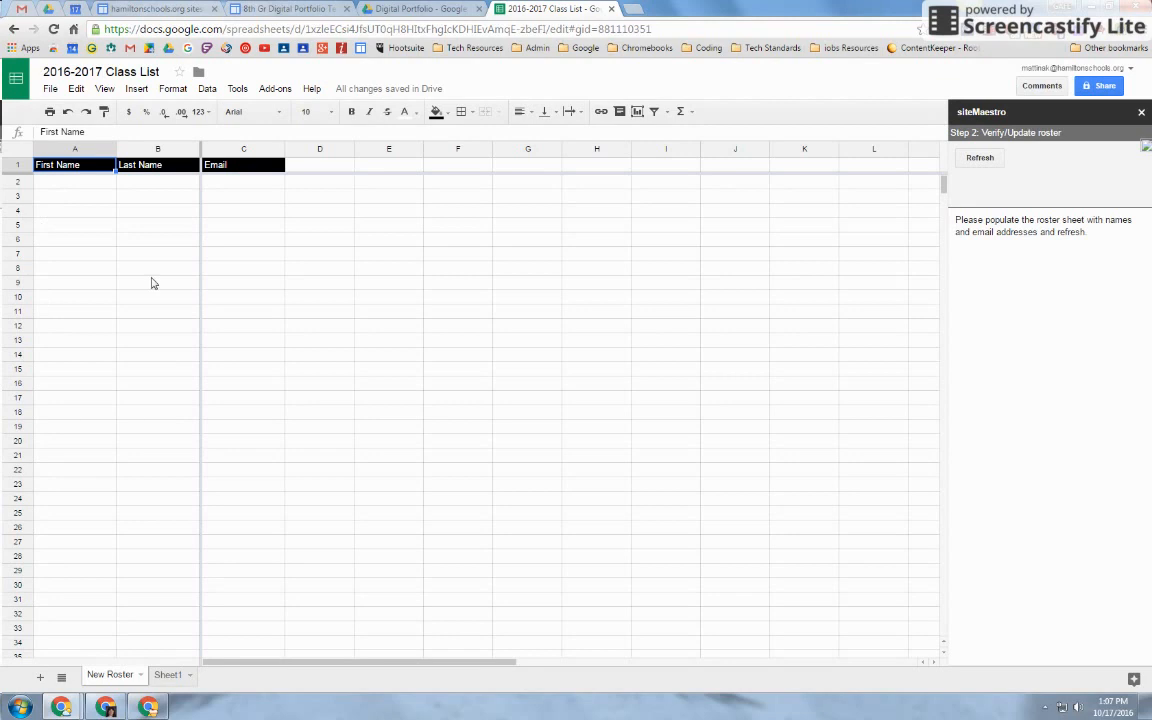
{"action": "left_click", "coordinate": [69, 190]}
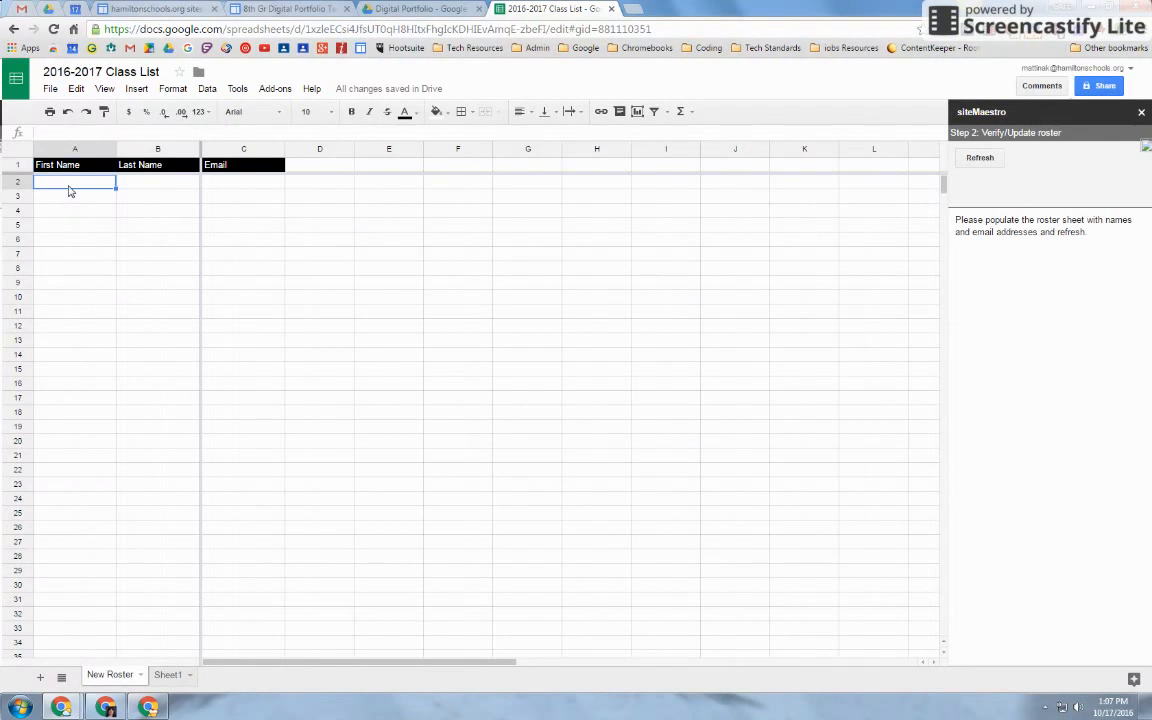
{"action": "type", "text": "Pebbles"}
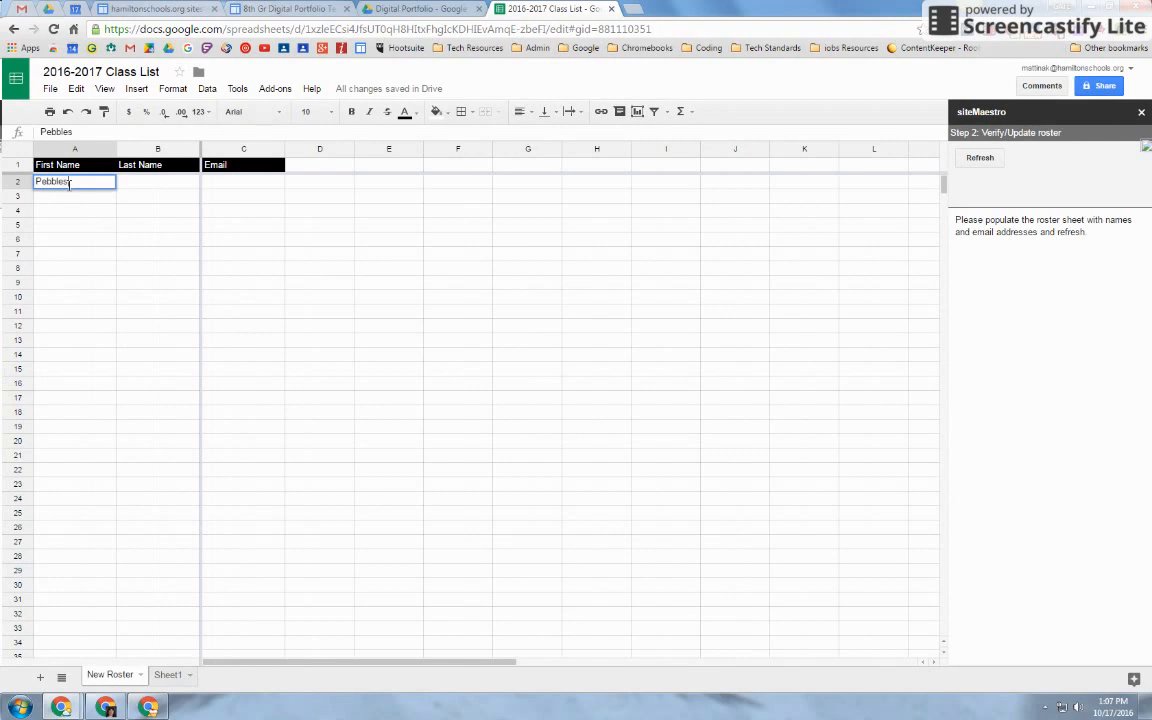
{"action": "key", "text": "Tab"}
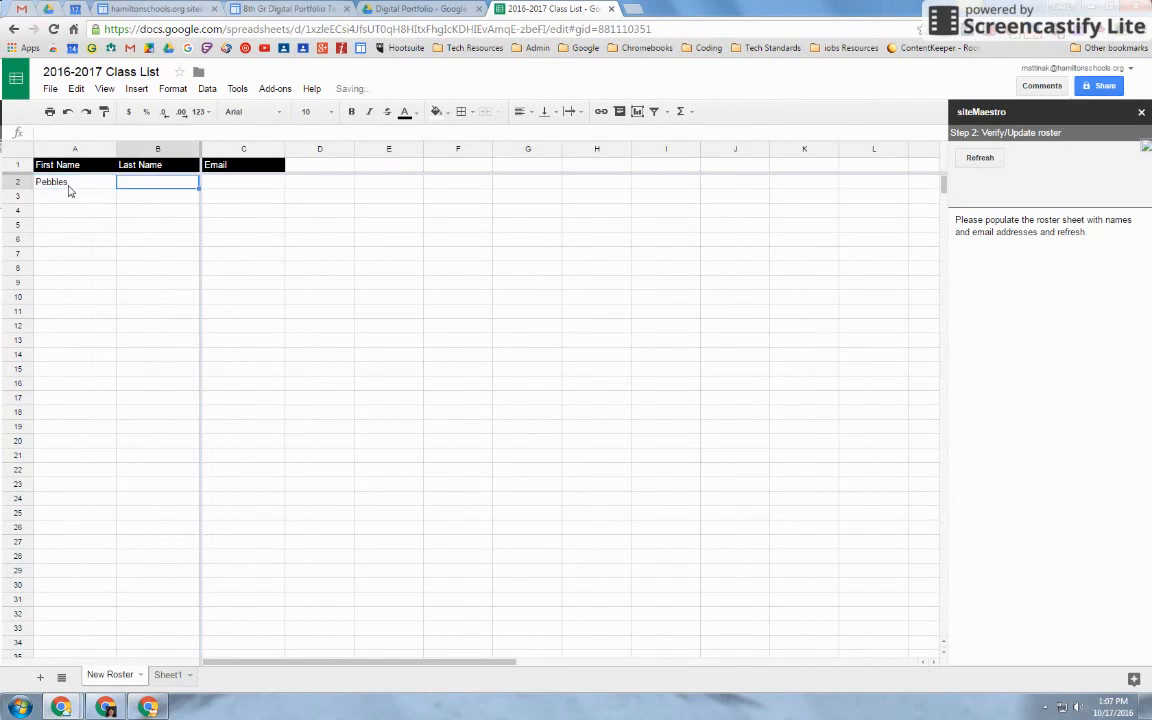
{"action": "type", "text": "Rock"}
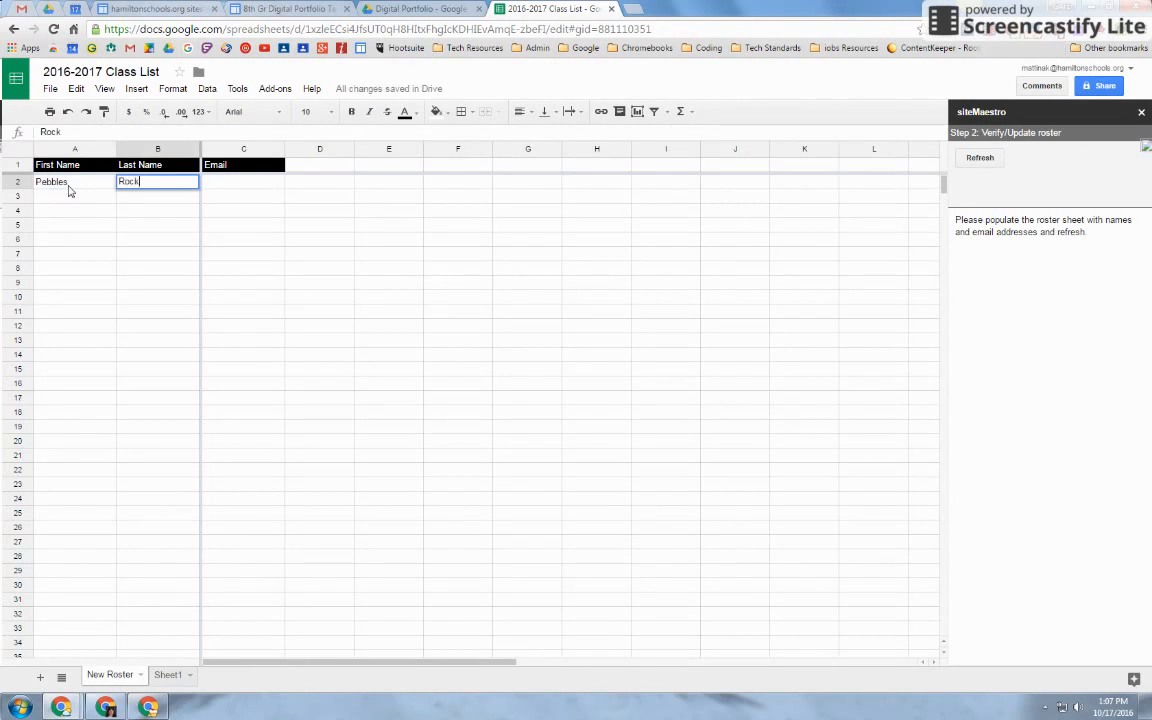
{"action": "type", "text": "s"}
{"action": "key", "text": "Tab"}
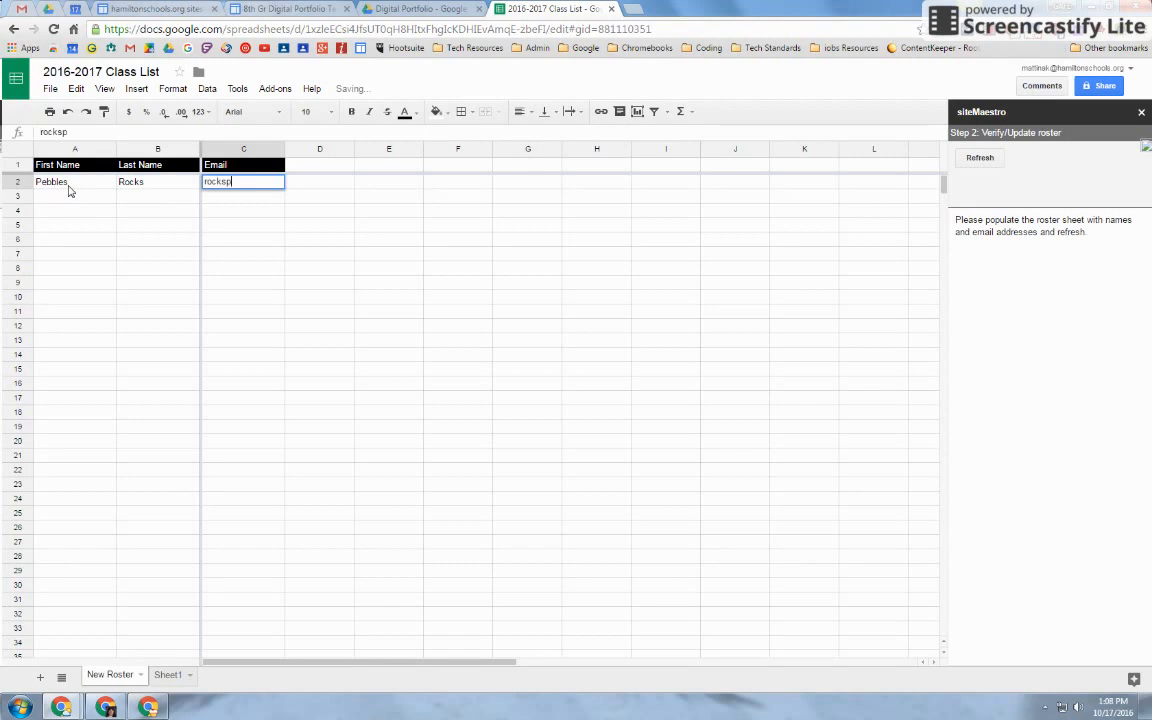
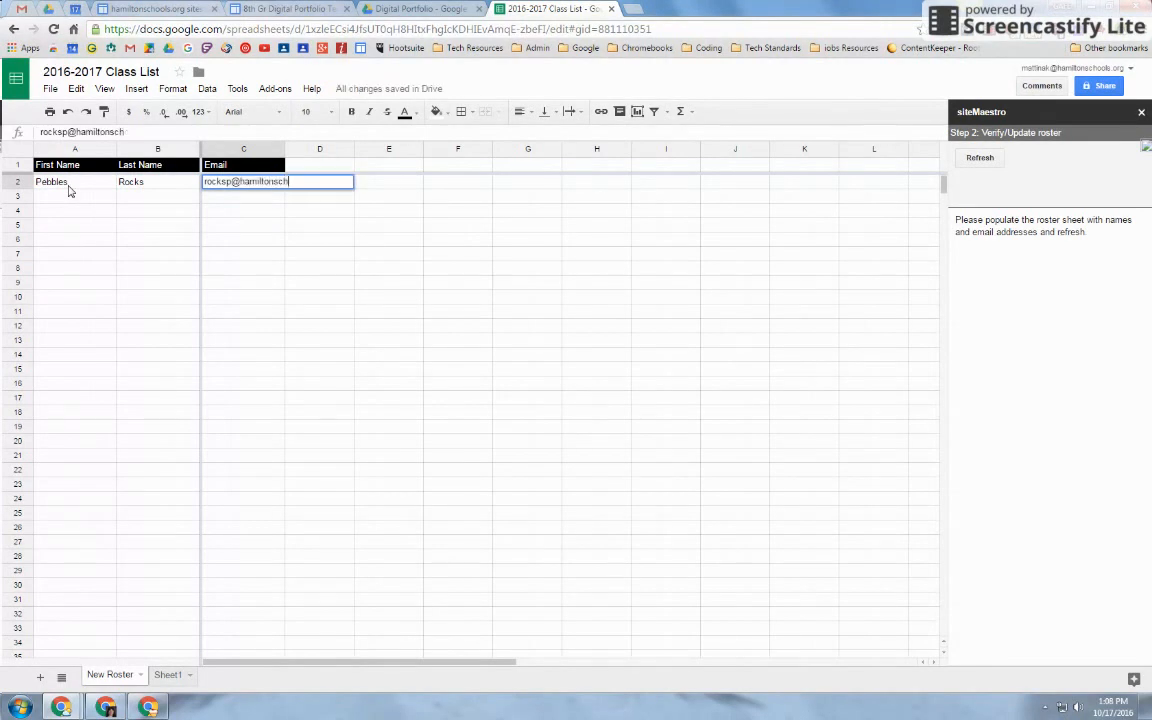
{"action": "key", "text": "Tab"}
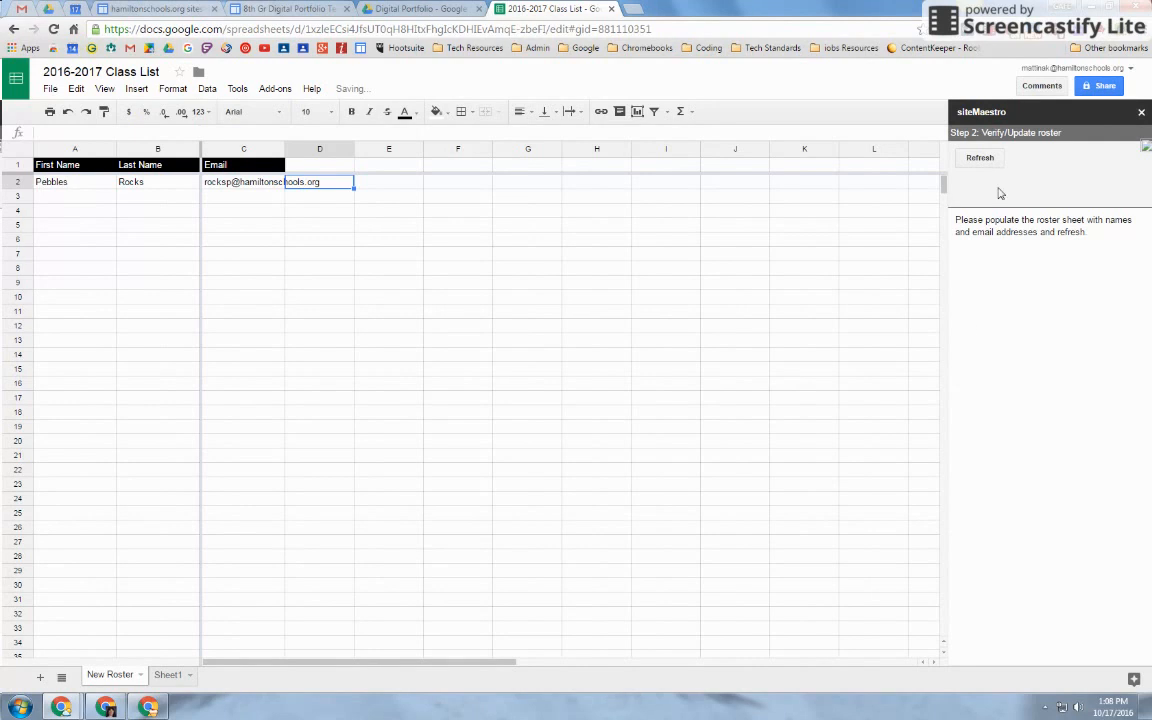
{"action": "left_click", "coordinate": [974, 160]}
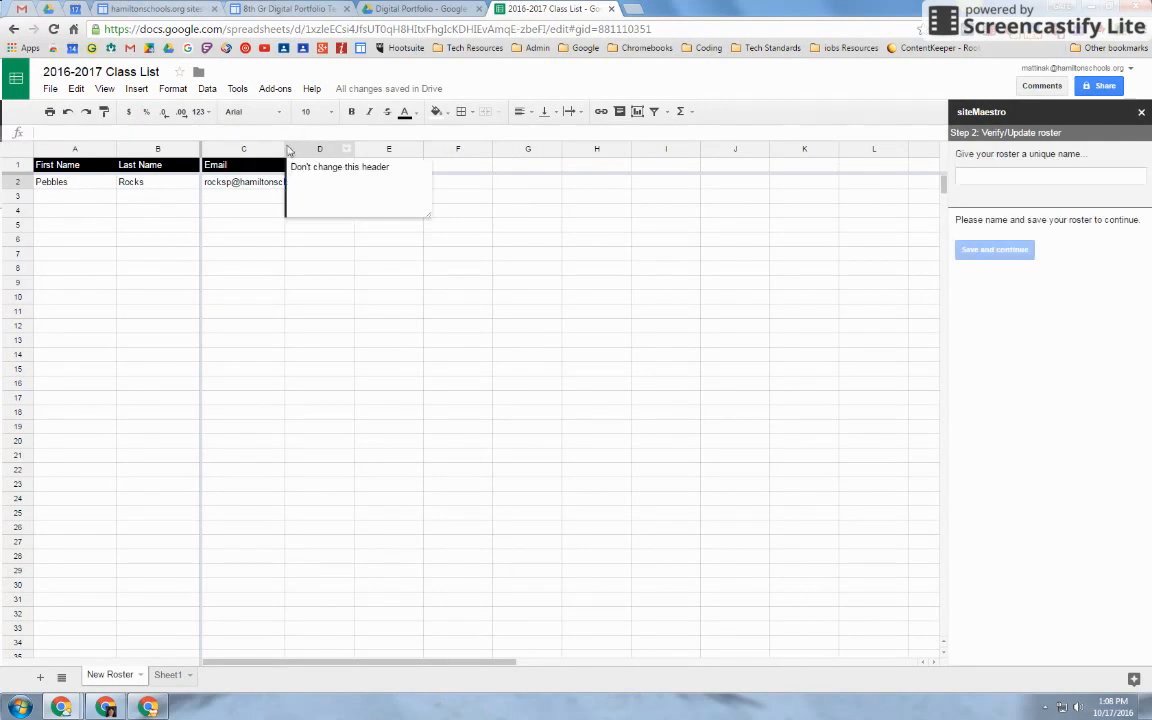
Widen column C, save the roster as 'Class list 2016-2017', and skip the existing-site search
{"action": "left_click_drag", "start_coordinate": [283, 148], "coordinate": [355, 148]}
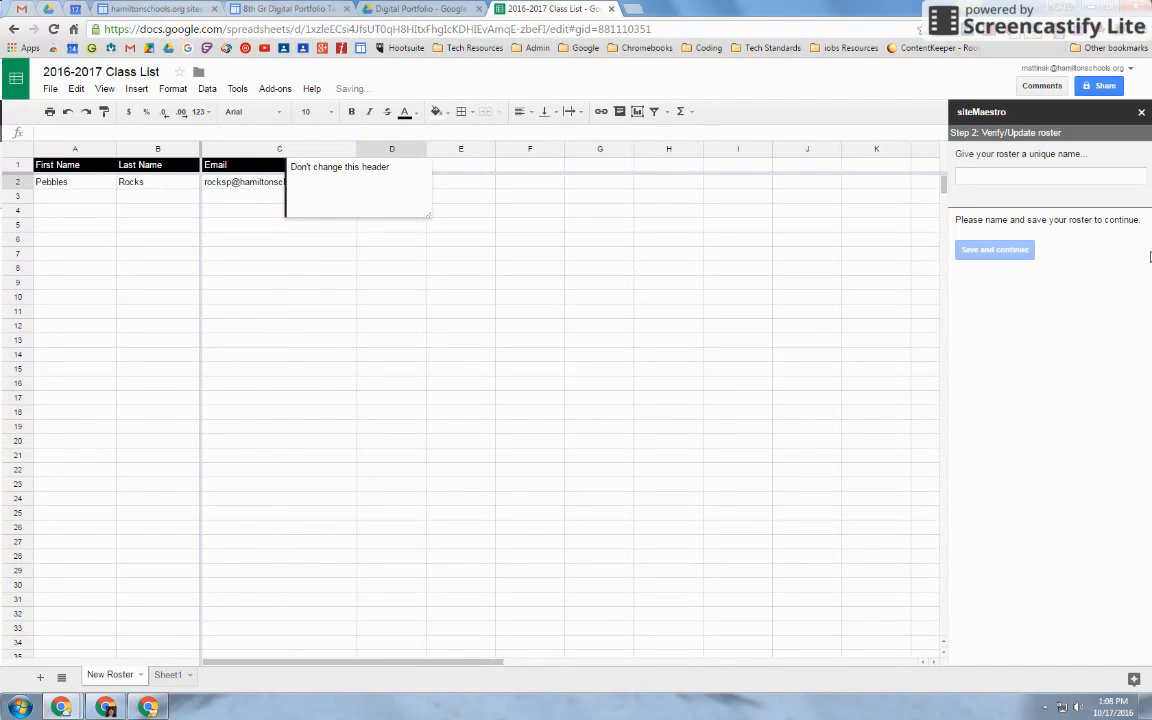
{"action": "left_click", "coordinate": [980, 178]}
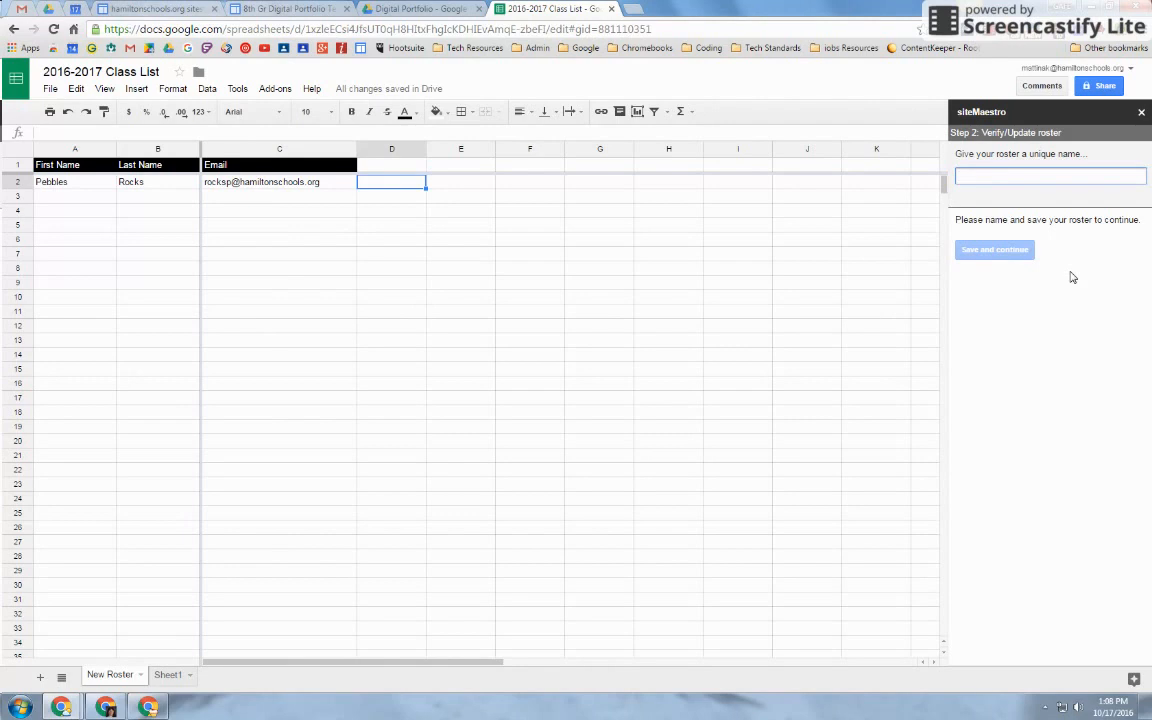
{"action": "type", "text": "Cla"}
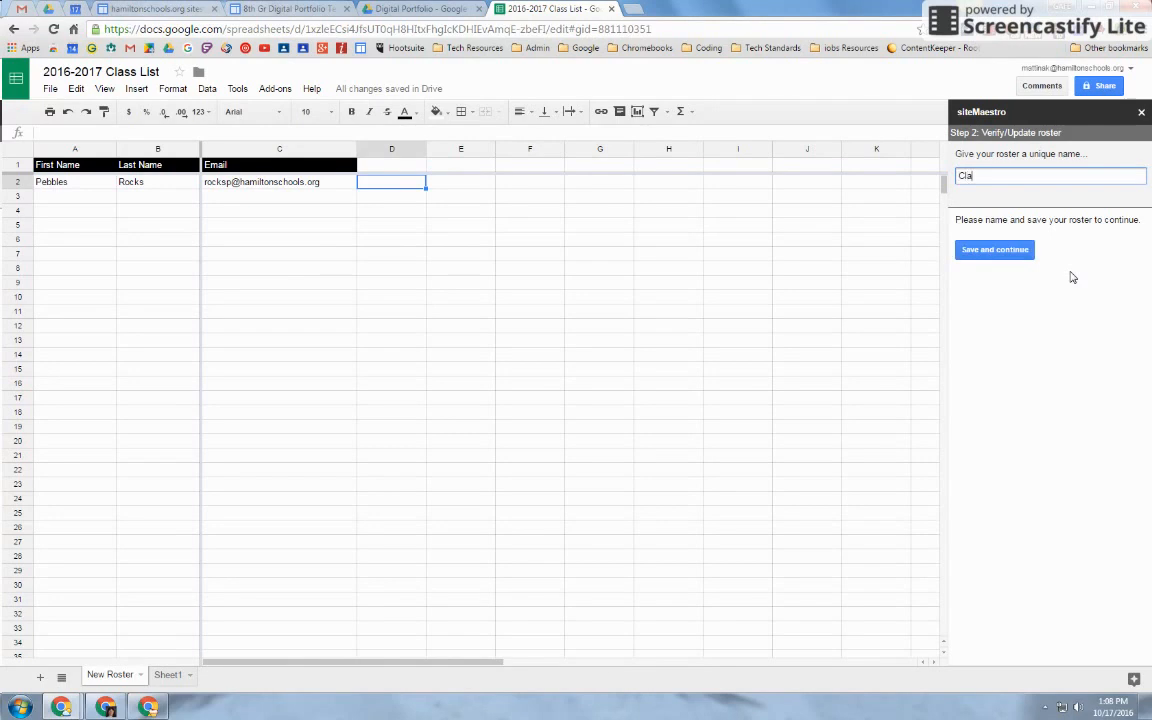
{"action": "type", "text": "ss list 2016-2017"}
{"action": "left_click", "coordinate": [980, 249]}
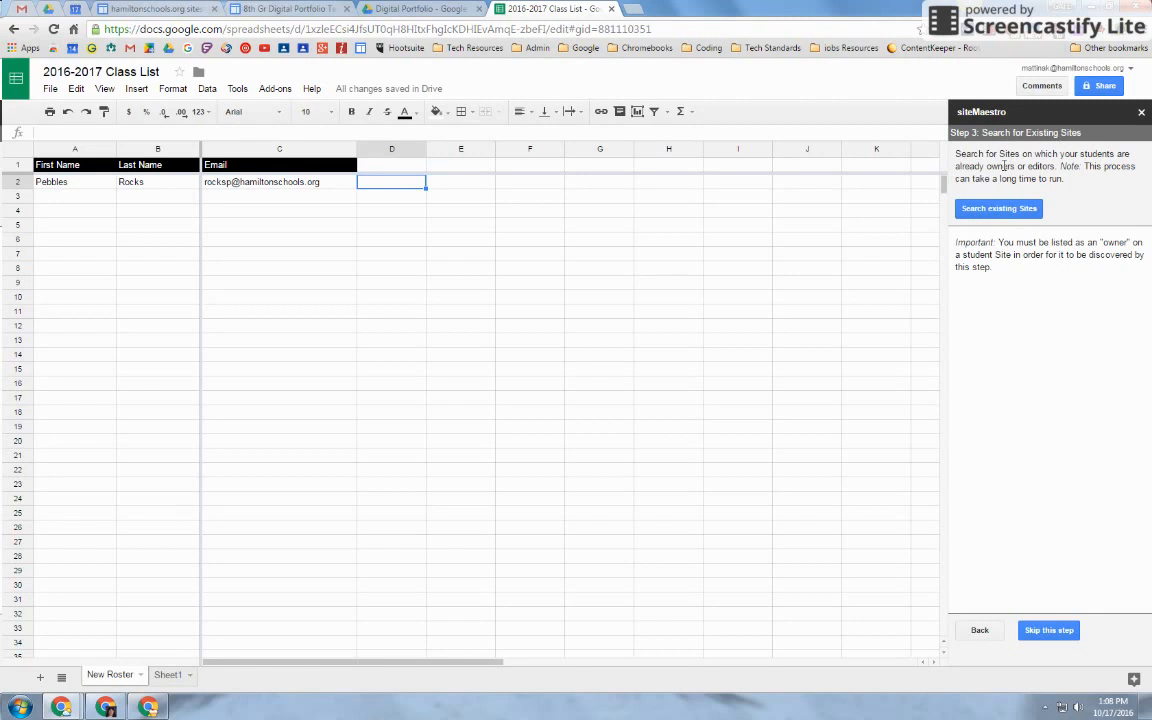
{"action": "left_click", "coordinate": [1048, 632]}
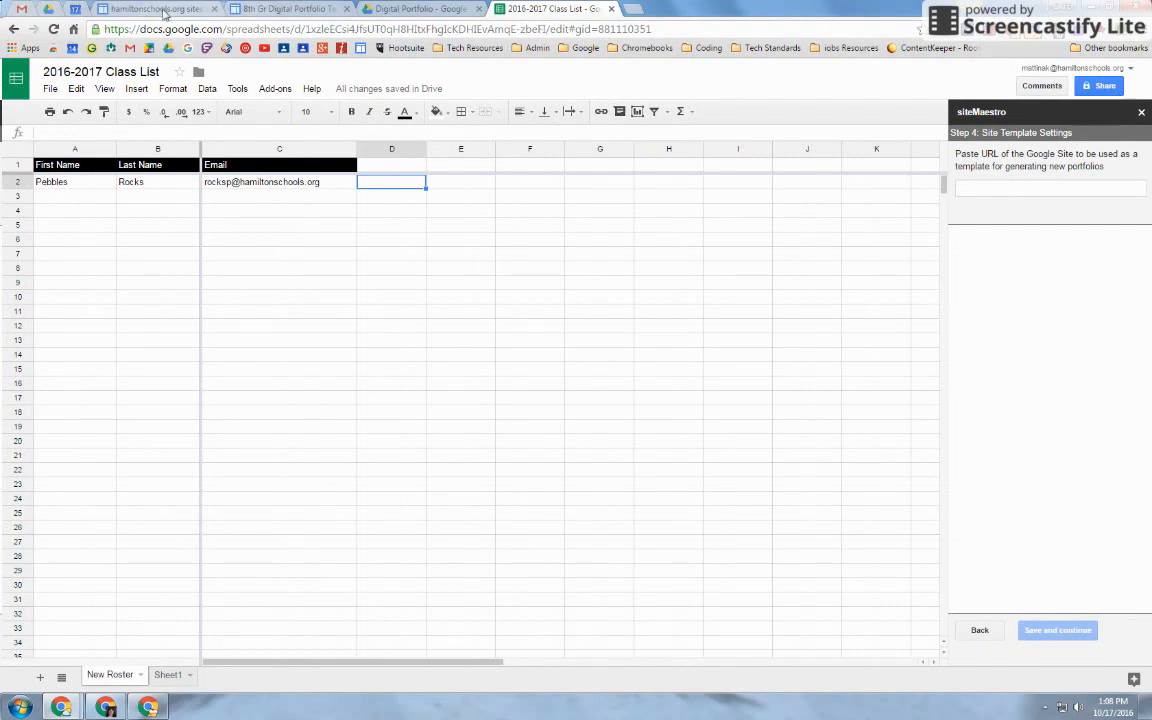
Open the 8th Gr Digital Portfolio Template's Sharing and Permissions page
{"action": "left_click", "coordinate": [266, 10]}
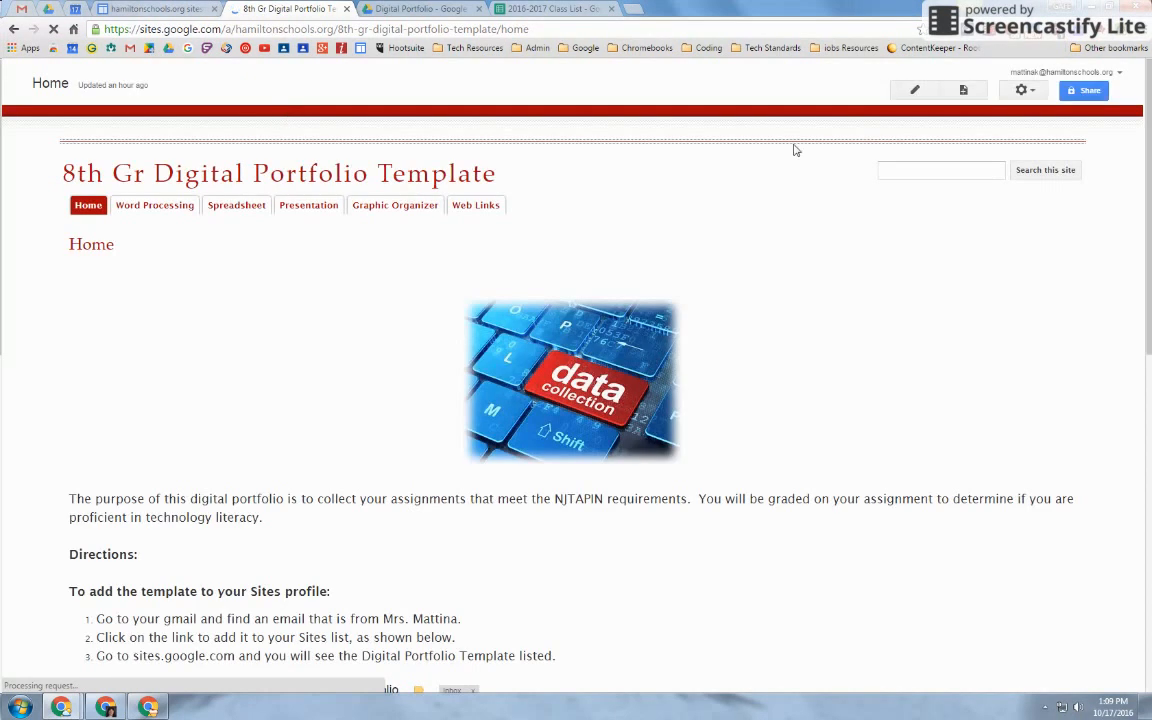
{"action": "left_click", "coordinate": [1024, 91]}
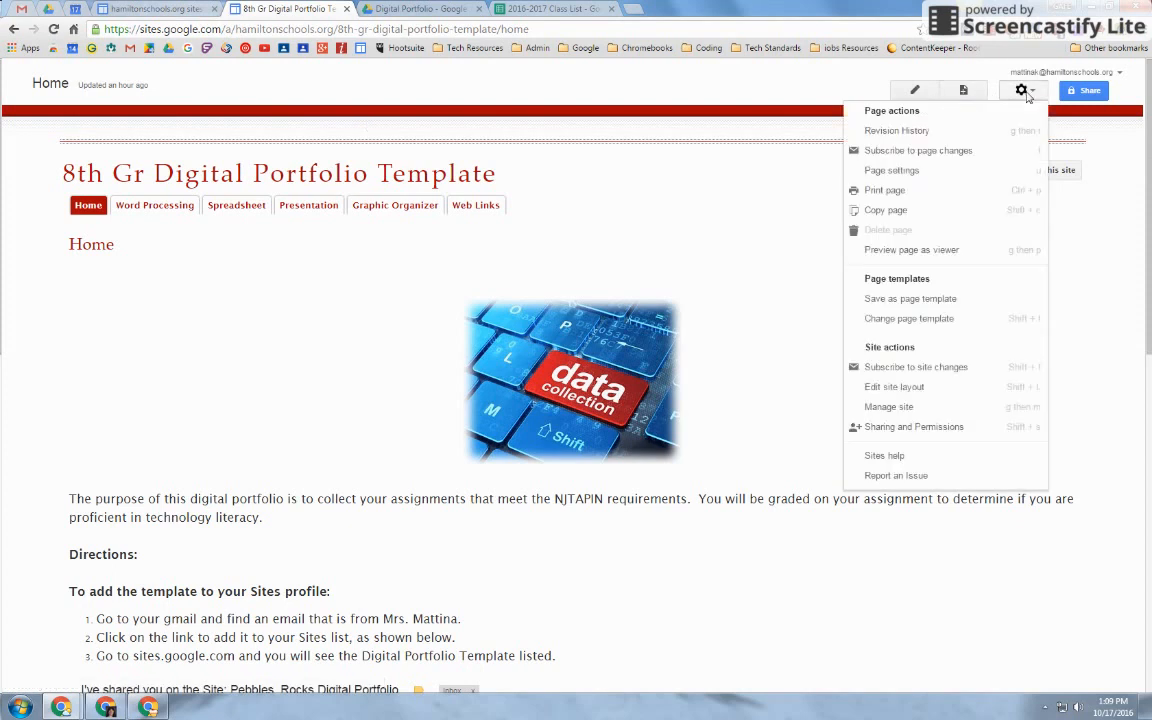
{"action": "left_click", "coordinate": [881, 428]}
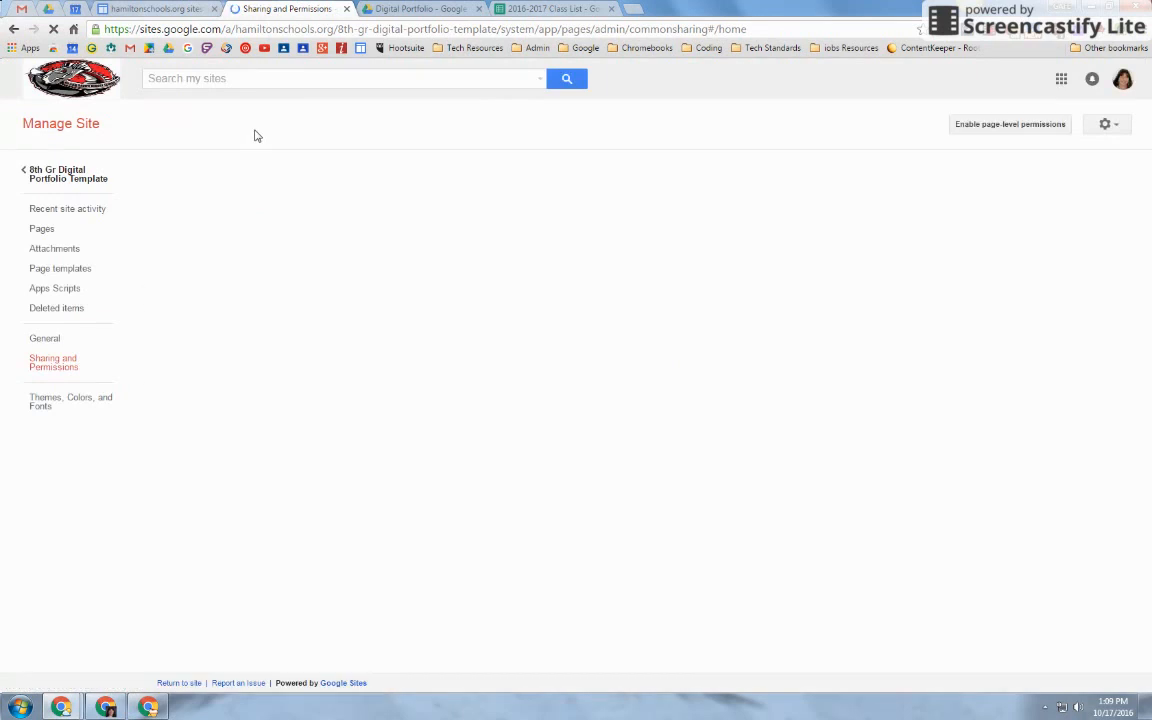
Copy the template site's share link and return to siteMaestro's template URL field
{"action": "left_click", "coordinate": [254, 198]}
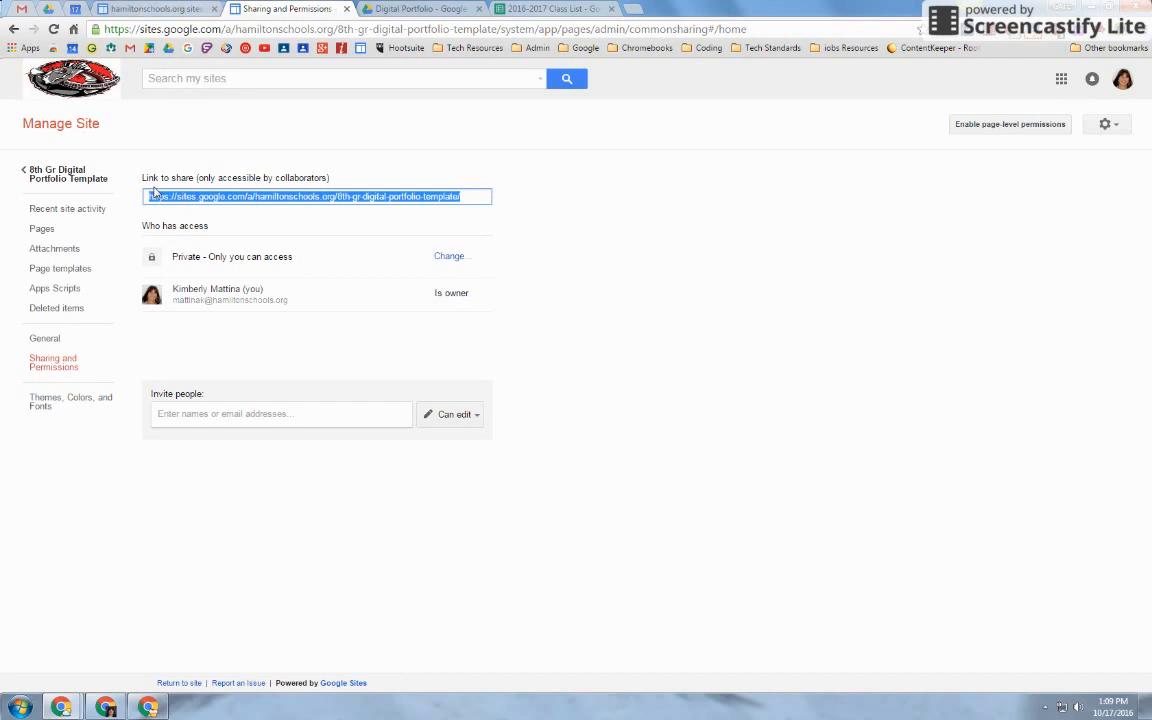
{"action": "right_click", "coordinate": [204, 198]}
{"action": "left_click", "coordinate": [236, 205]}
{"action": "left_click", "coordinate": [536, 12]}
{"action": "left_click", "coordinate": [1005, 185]}
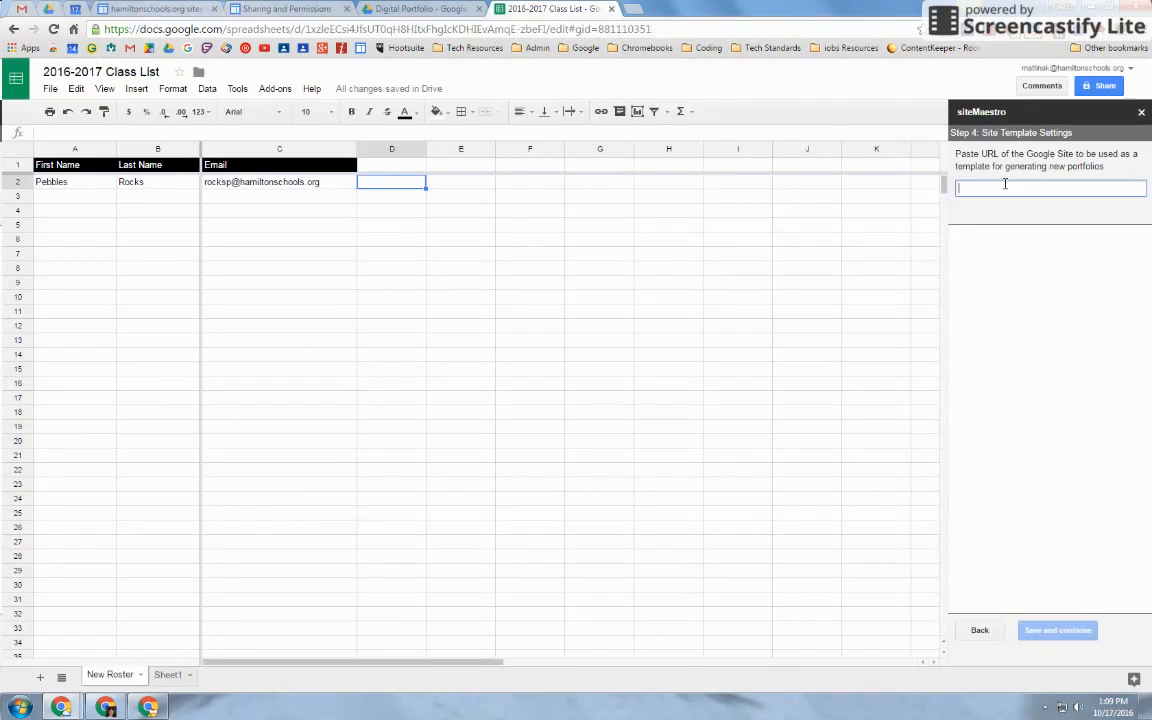
Paste the template URL, keep Owner permission, and enter naming convention '$firstName $lastName -'
{"action": "right_click", "coordinate": [998, 188]}
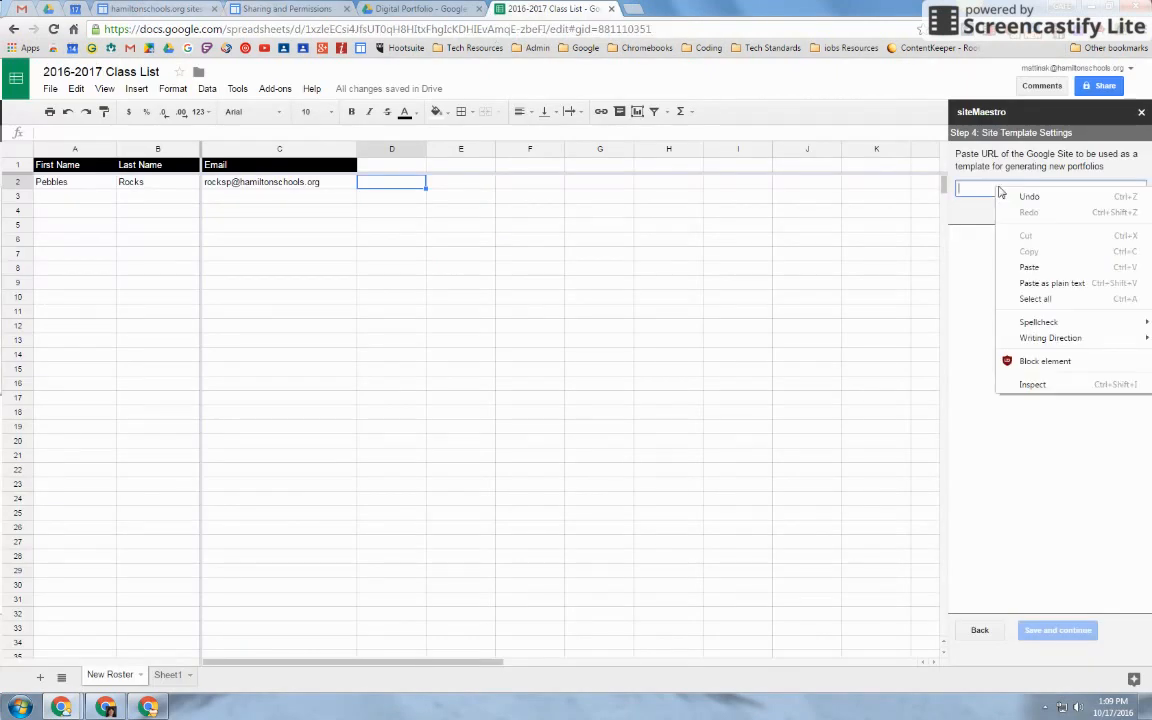
{"action": "left_click", "coordinate": [1017, 270]}
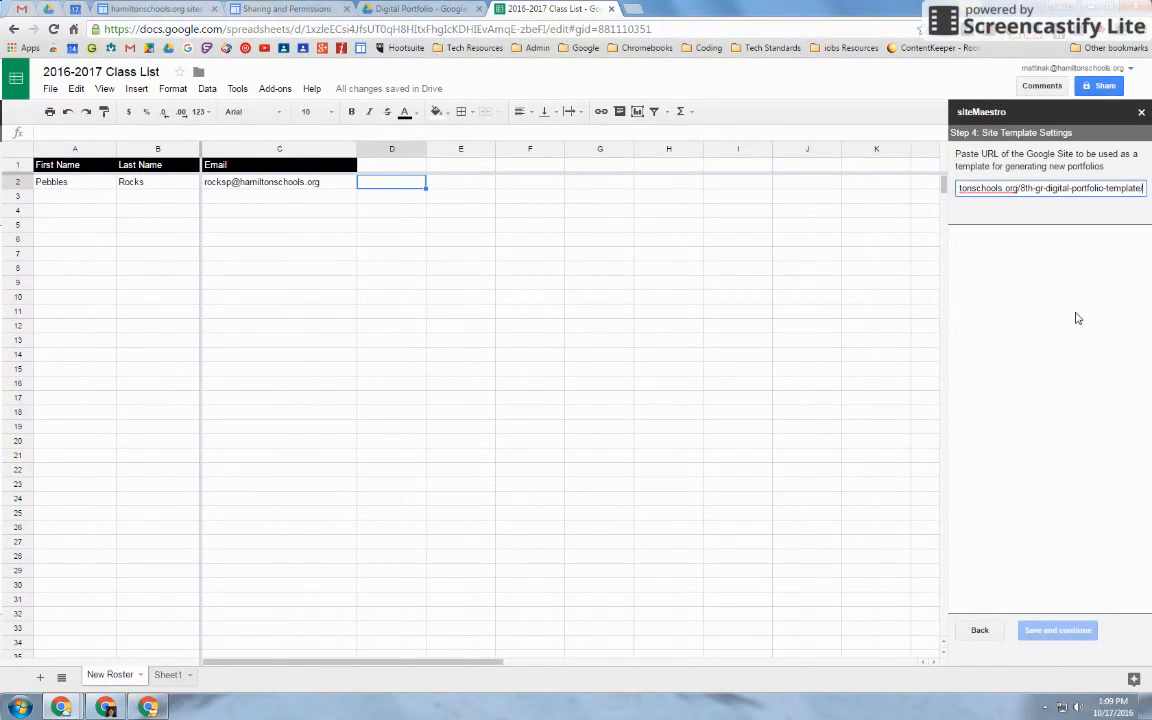
{"action": "type", "text": "/"}
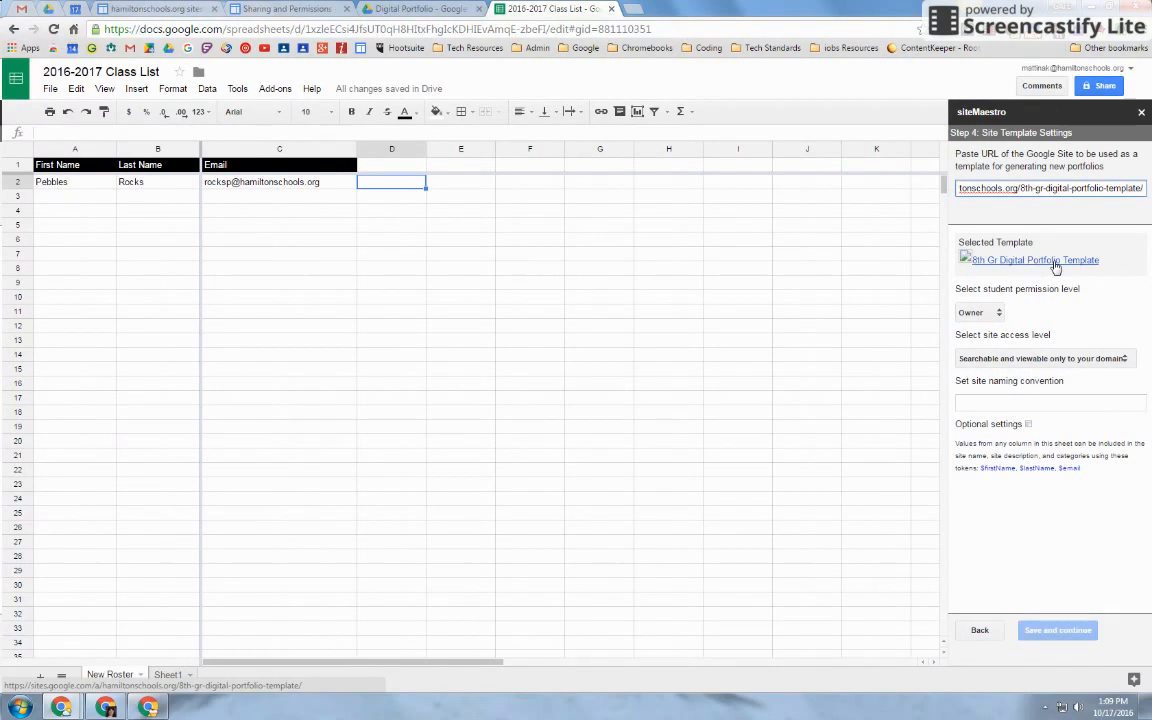
{"action": "left_click", "coordinate": [1000, 313]}
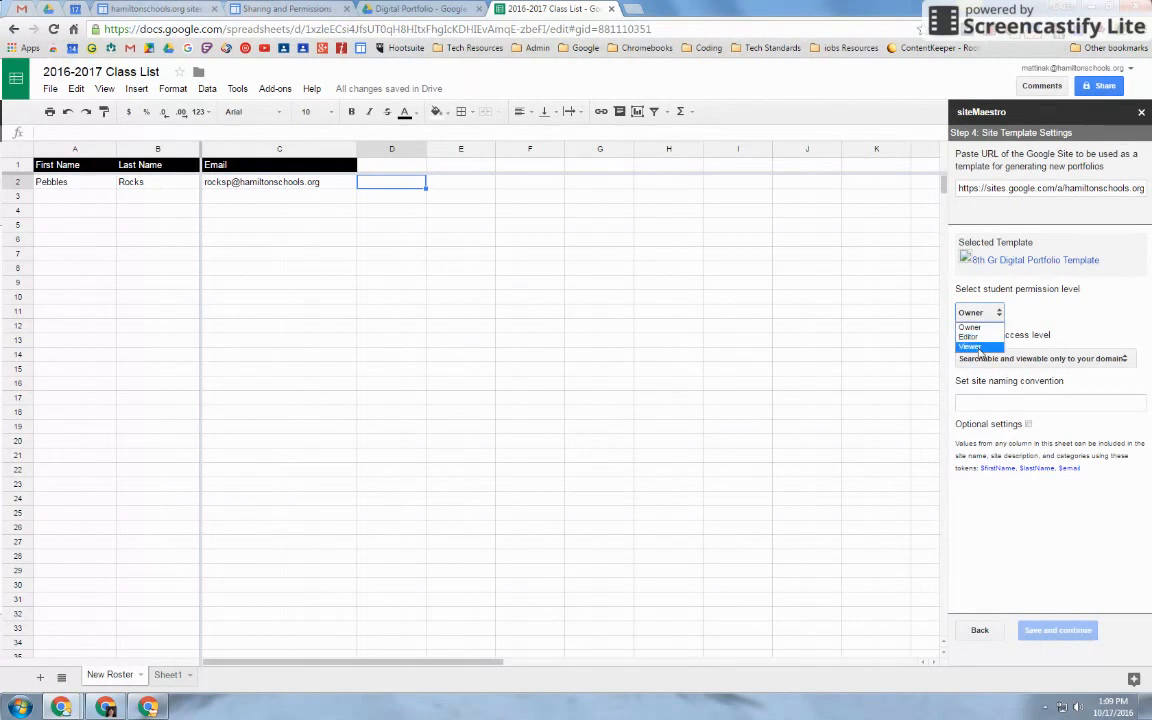
{"action": "left_click", "coordinate": [971, 329]}
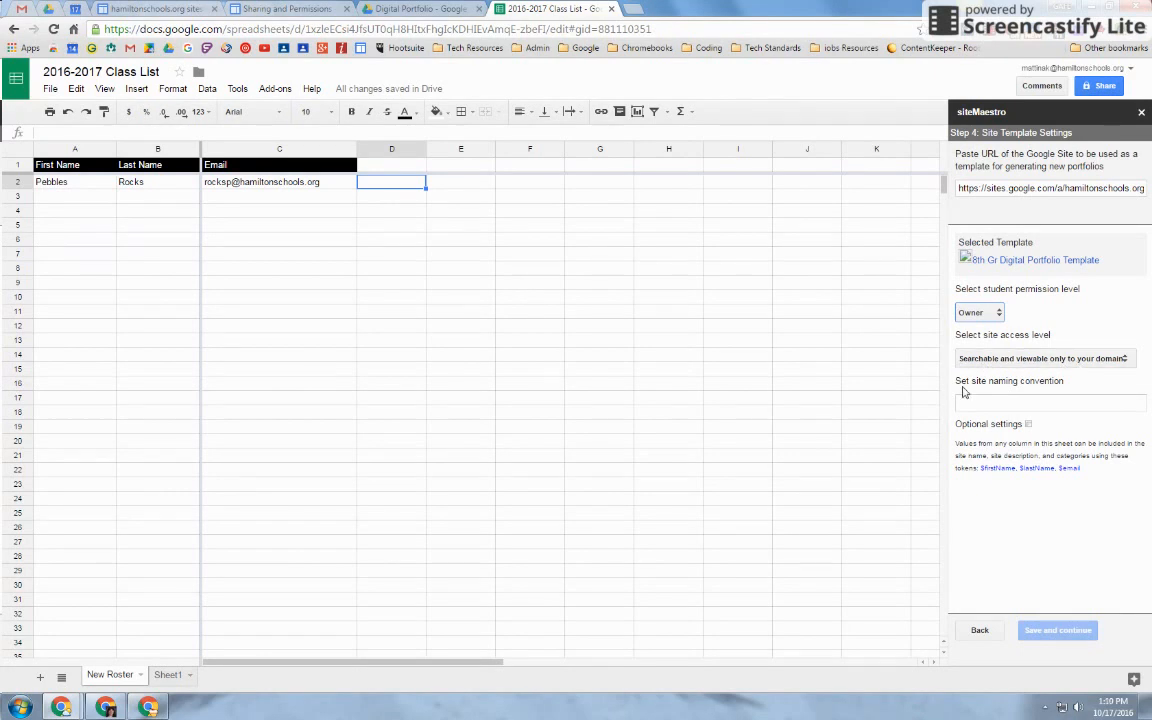
{"action": "left_click", "coordinate": [1002, 403]}
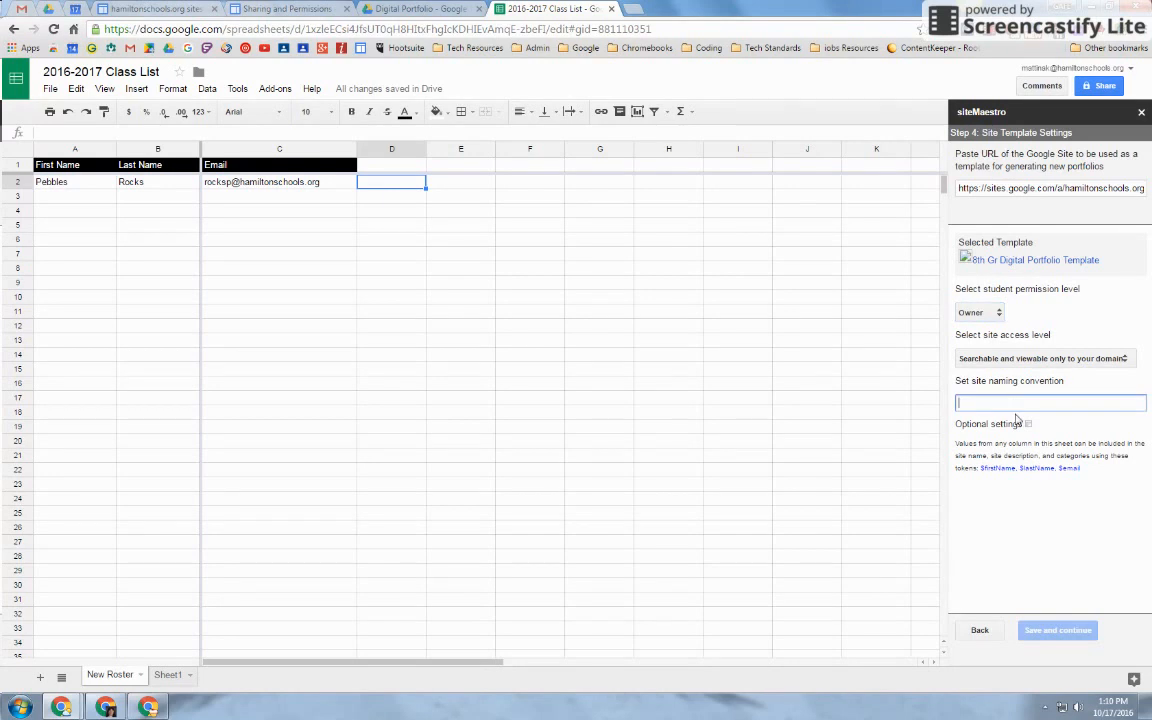
{"action": "type", "text": "$firs"}
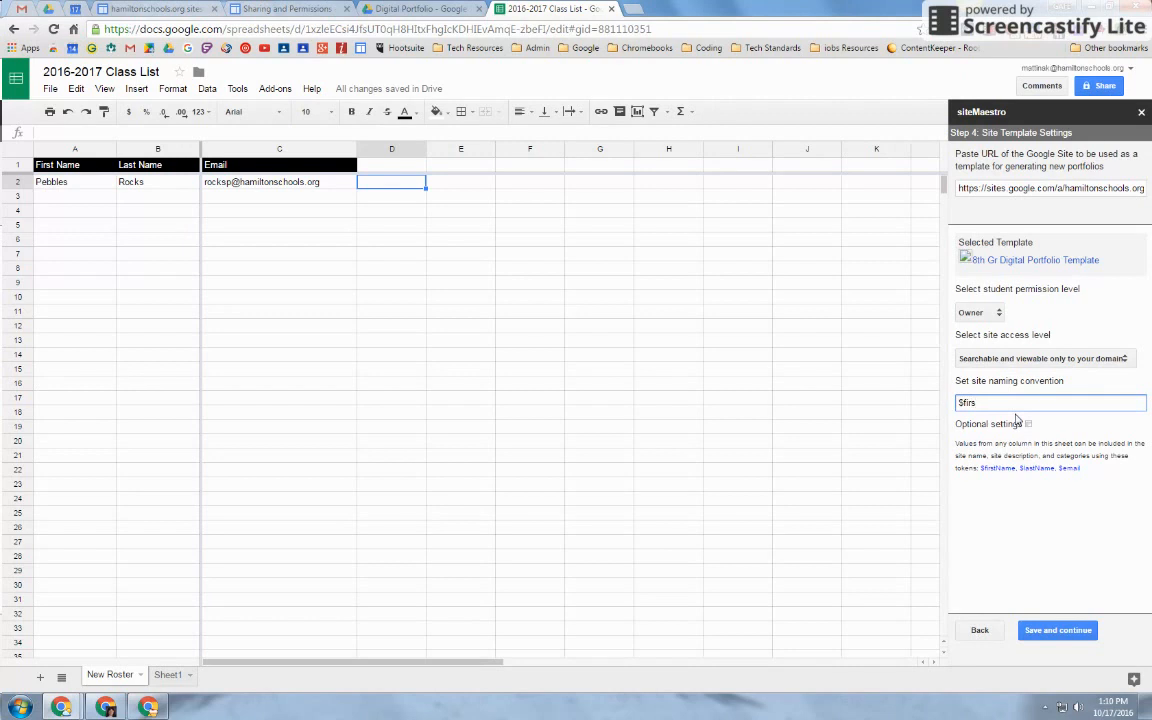
{"action": "type", "text": "tName $lastName "}
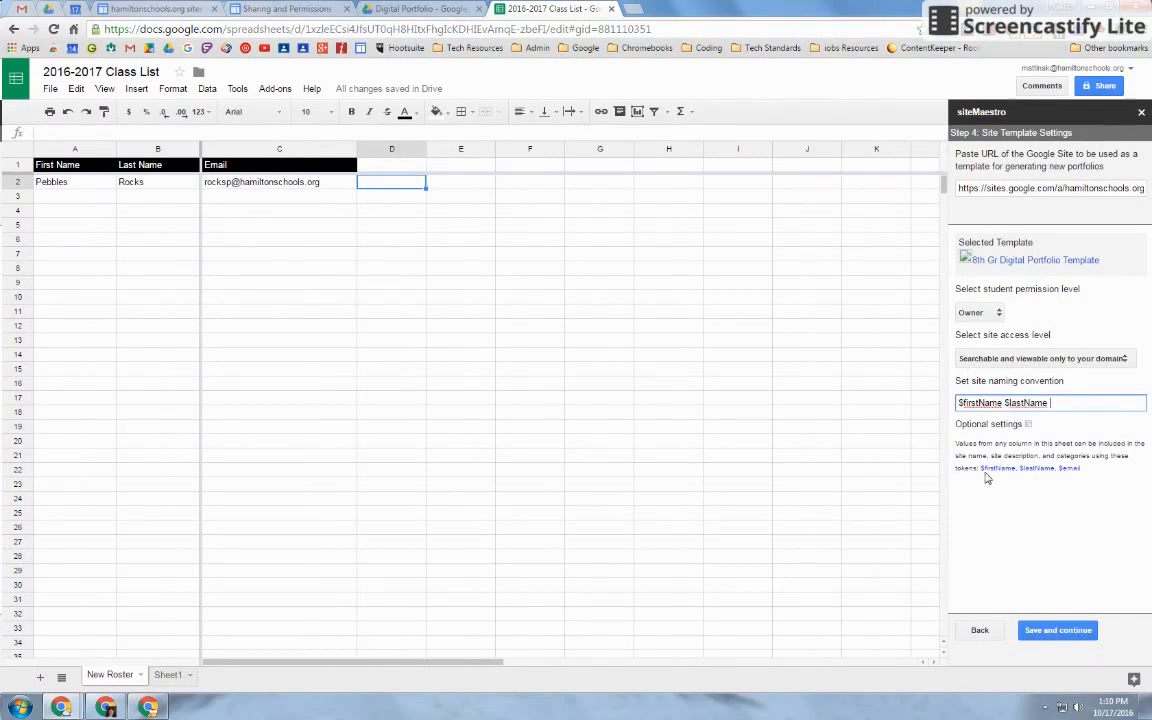
{"action": "type", "text": "- Digital Portfolio"}
Save the template settings and authorize siteMaestro's Sites API access, closing the confirmation tab
{"action": "left_click", "coordinate": [1062, 631]}
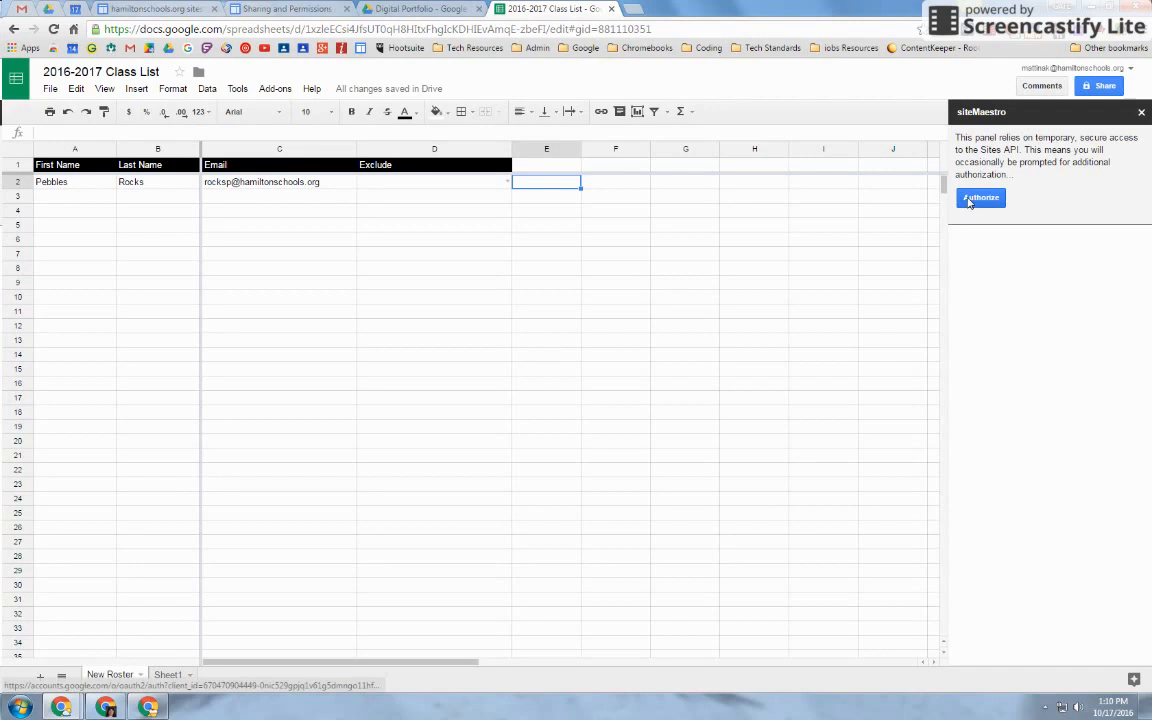
{"action": "left_click", "coordinate": [980, 198]}
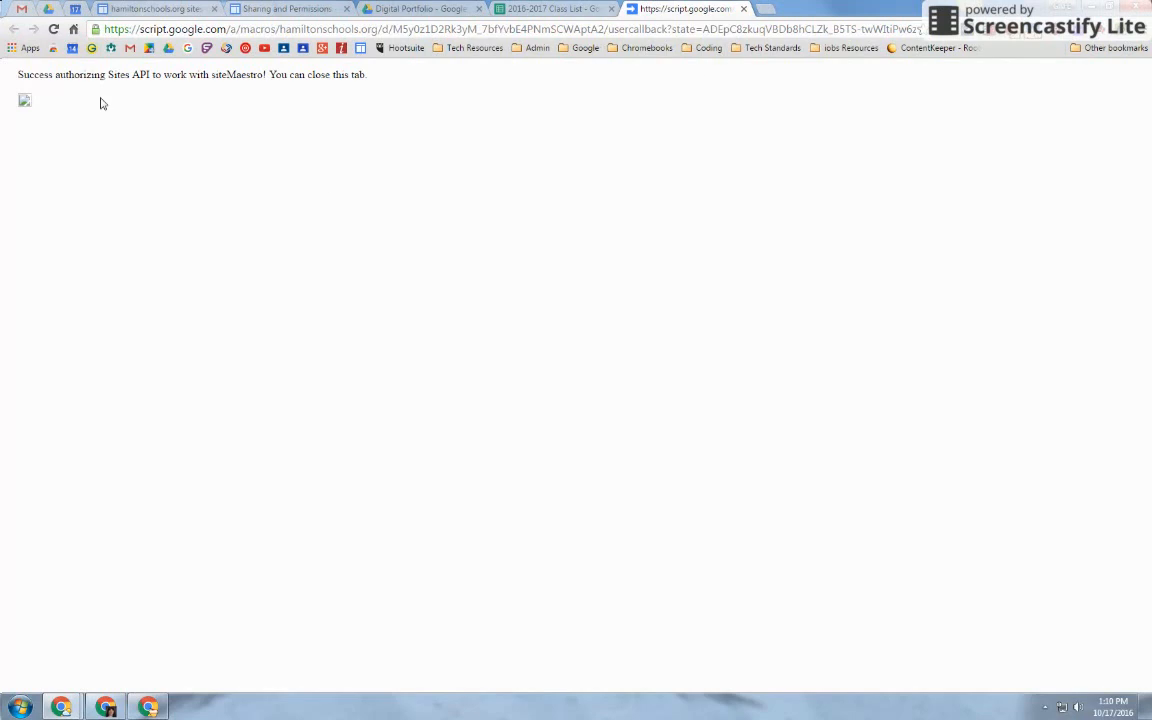
{"action": "left_click", "coordinate": [743, 9]}
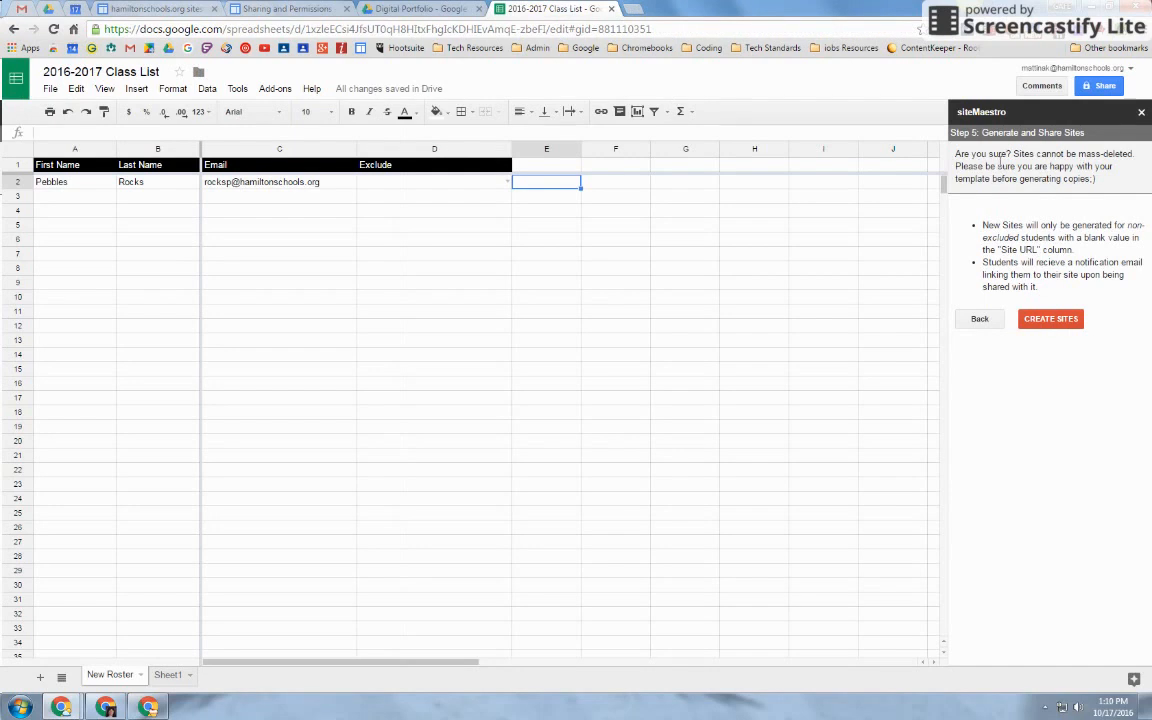
Generate the student's Digital Portfolio site, then enforce its sharing and visibility settings
{"action": "left_click", "coordinate": [1052, 322]}
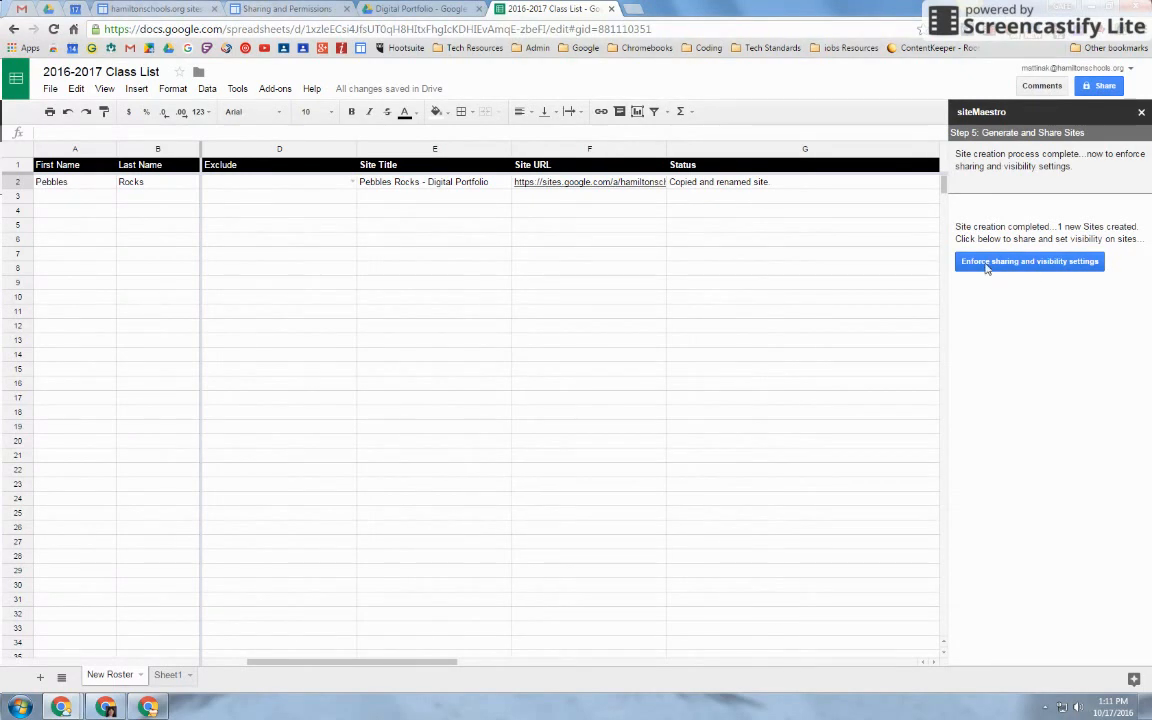
{"action": "left_click", "coordinate": [1051, 264]}
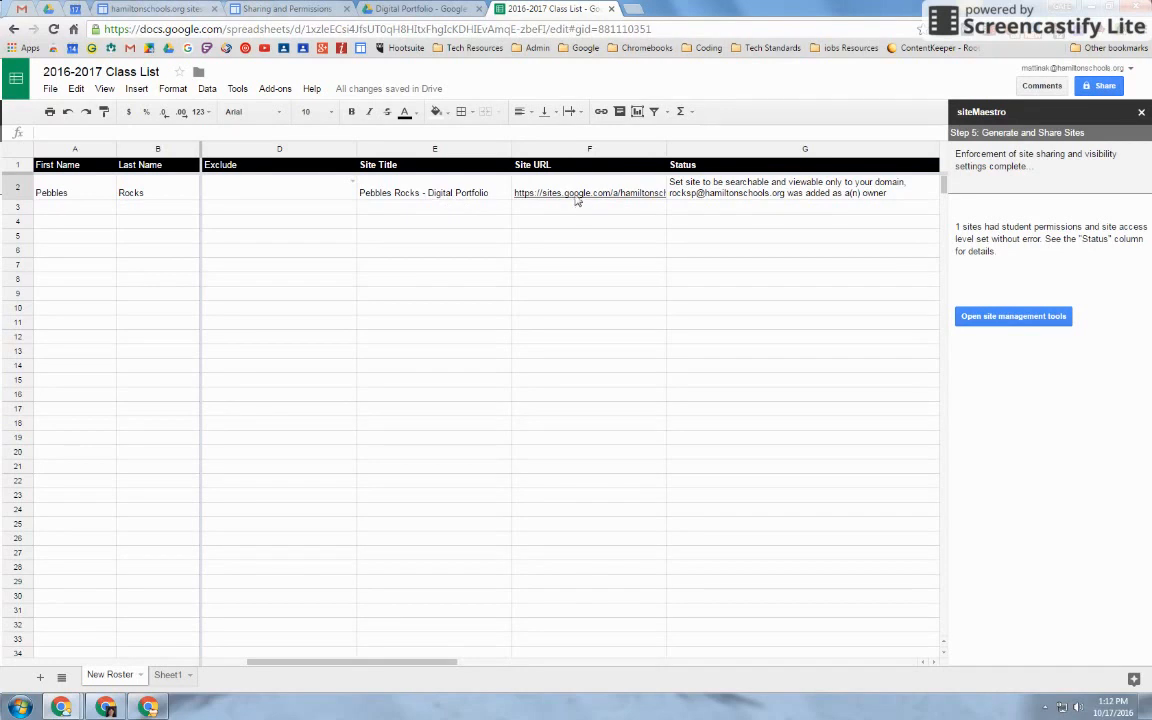
Wait for the Status column to confirm domain-only visibility with the student as owner
{"action": "mouse_move", "coordinate": [588, 197]}
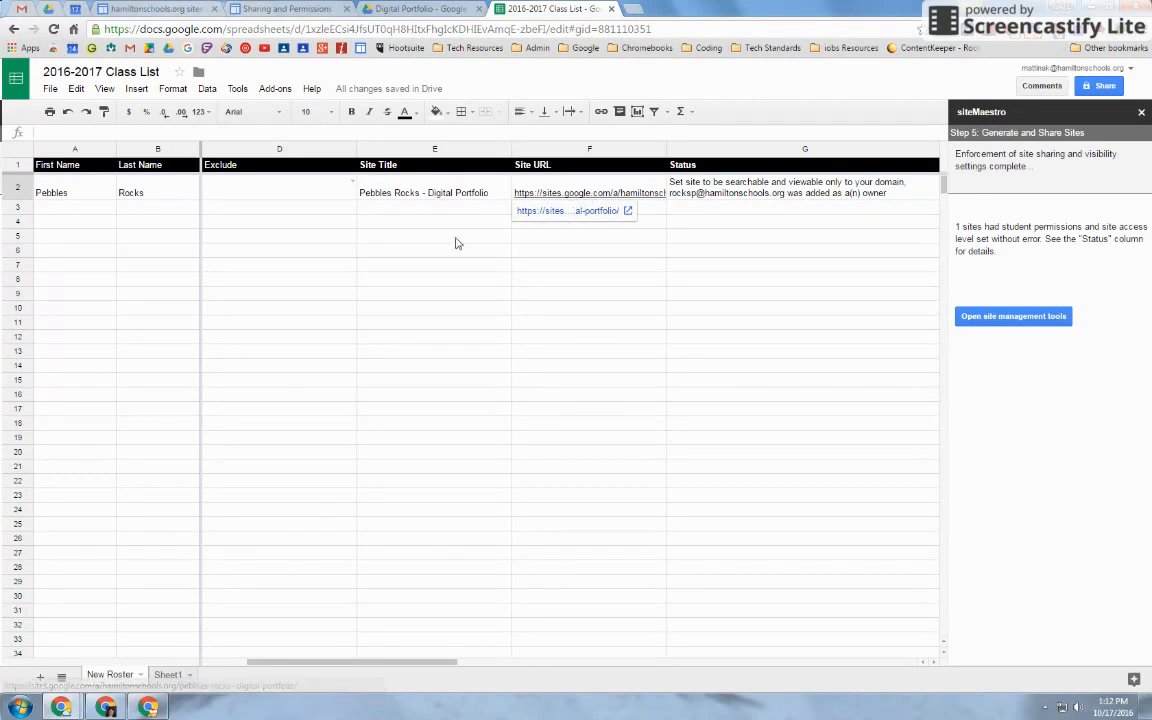
Refresh the student's Gmail inbox and follow the sharing email's link to Pebbles Rocks - Digital Portfolio
{"action": "mouse_move", "coordinate": [146, 708]}
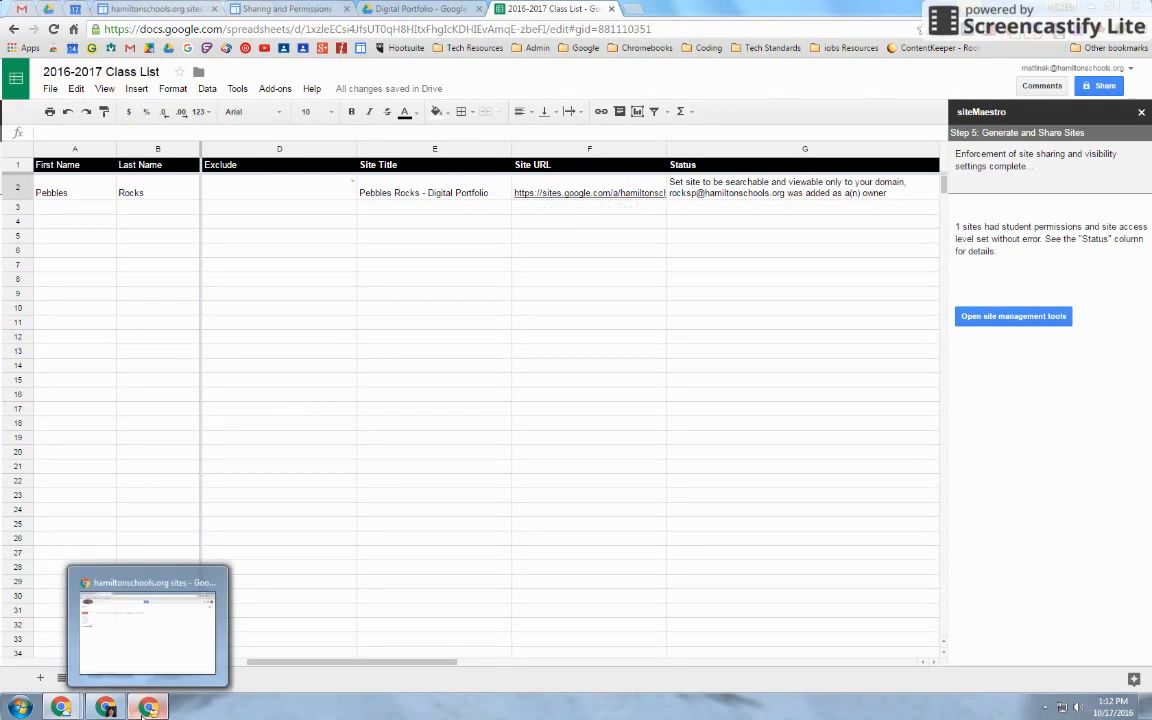
{"action": "left_click", "coordinate": [140, 635]}
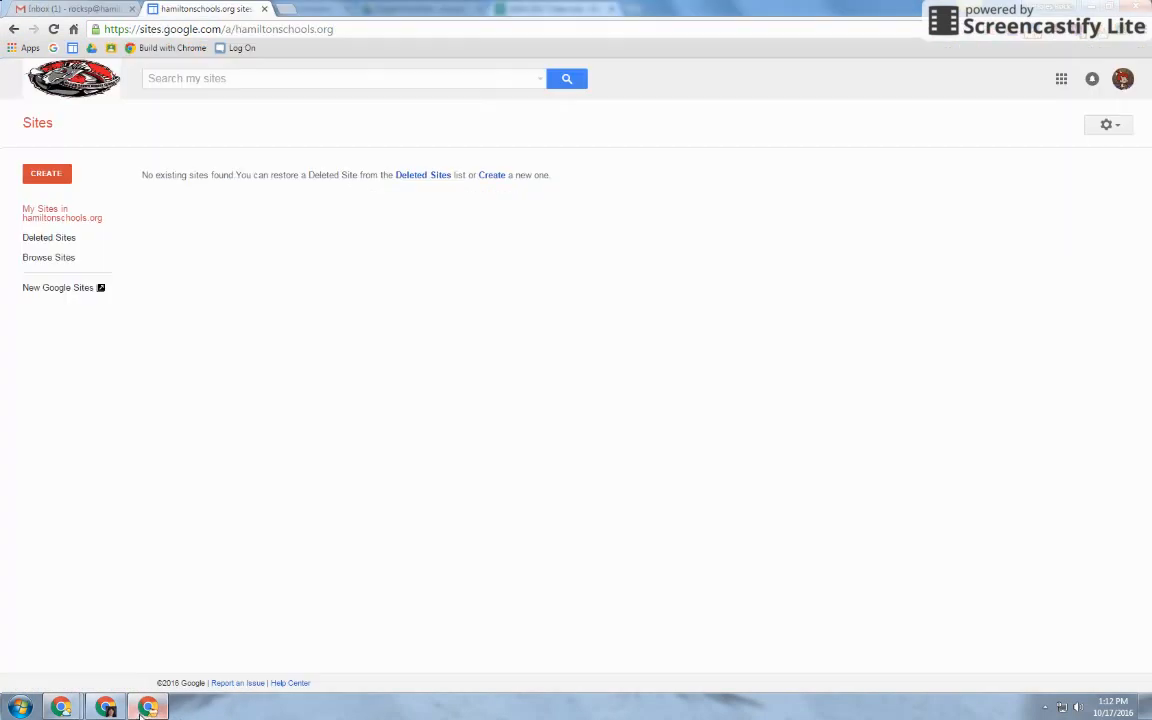
{"action": "left_click", "coordinate": [67, 12]}
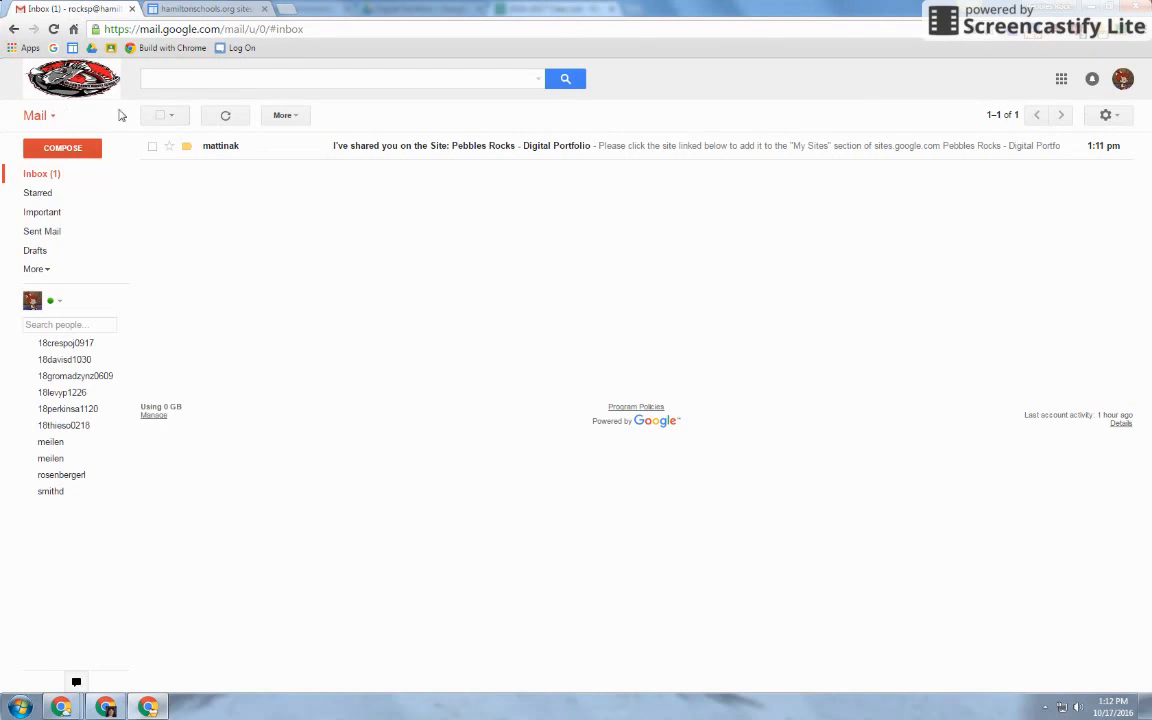
{"action": "left_click", "coordinate": [53, 29]}
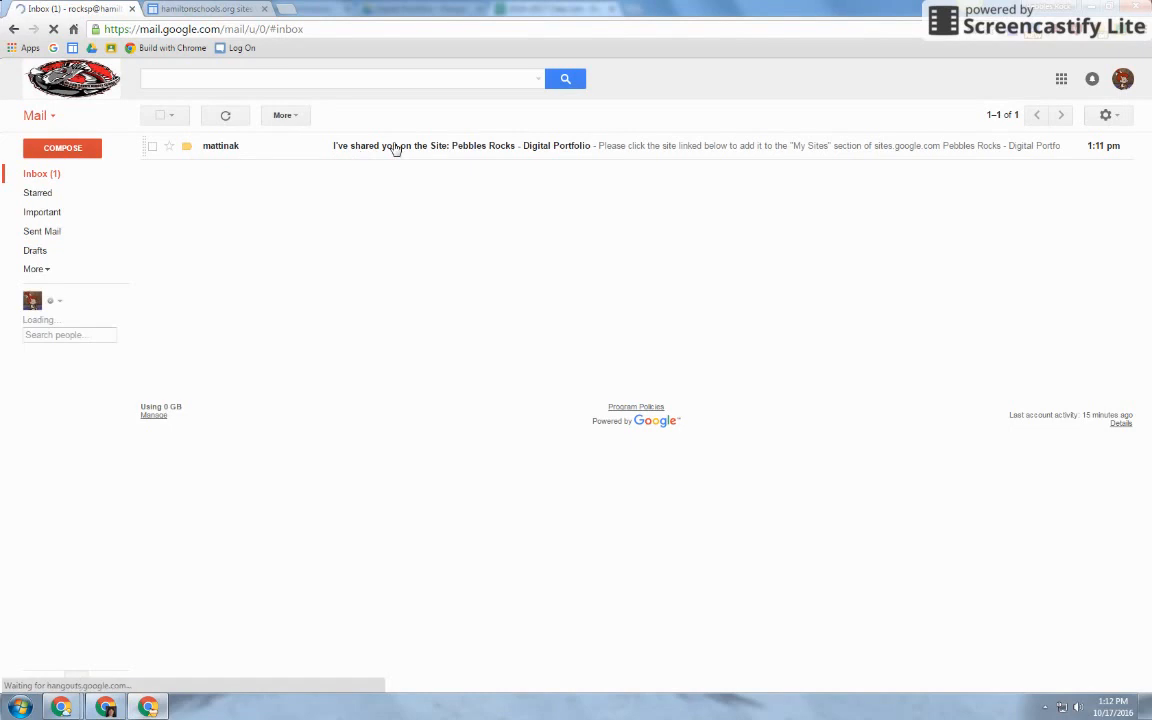
{"action": "left_click", "coordinate": [396, 147]}
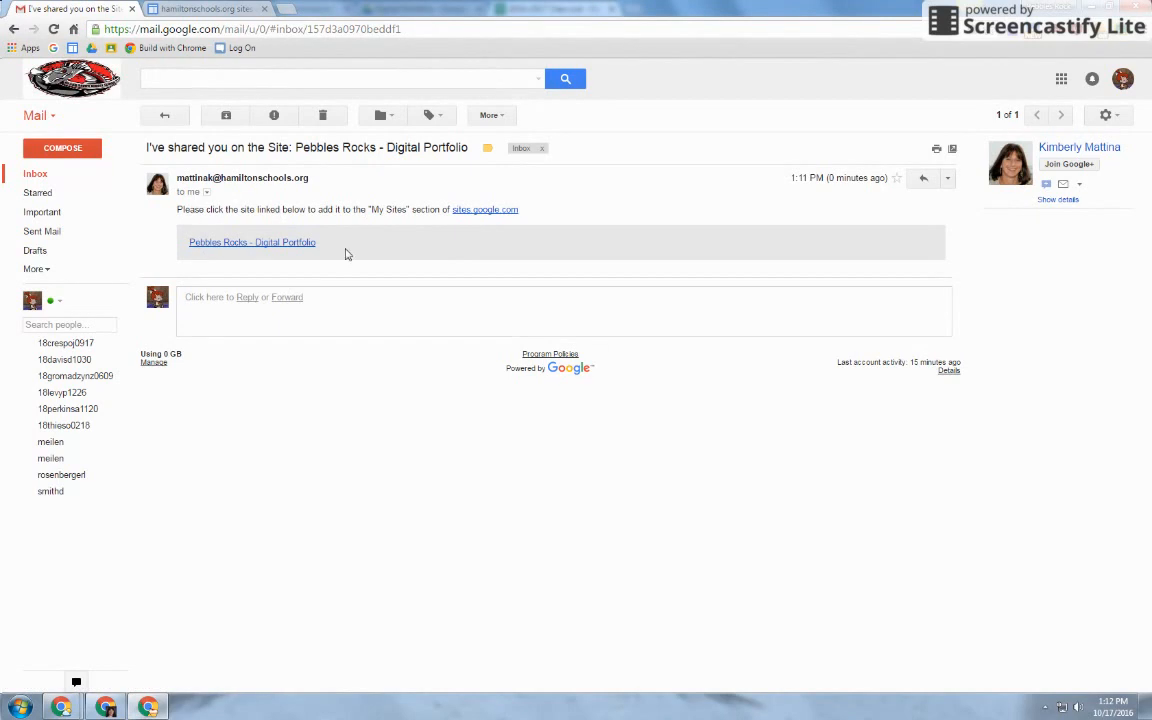
{"action": "left_click", "coordinate": [212, 244]}
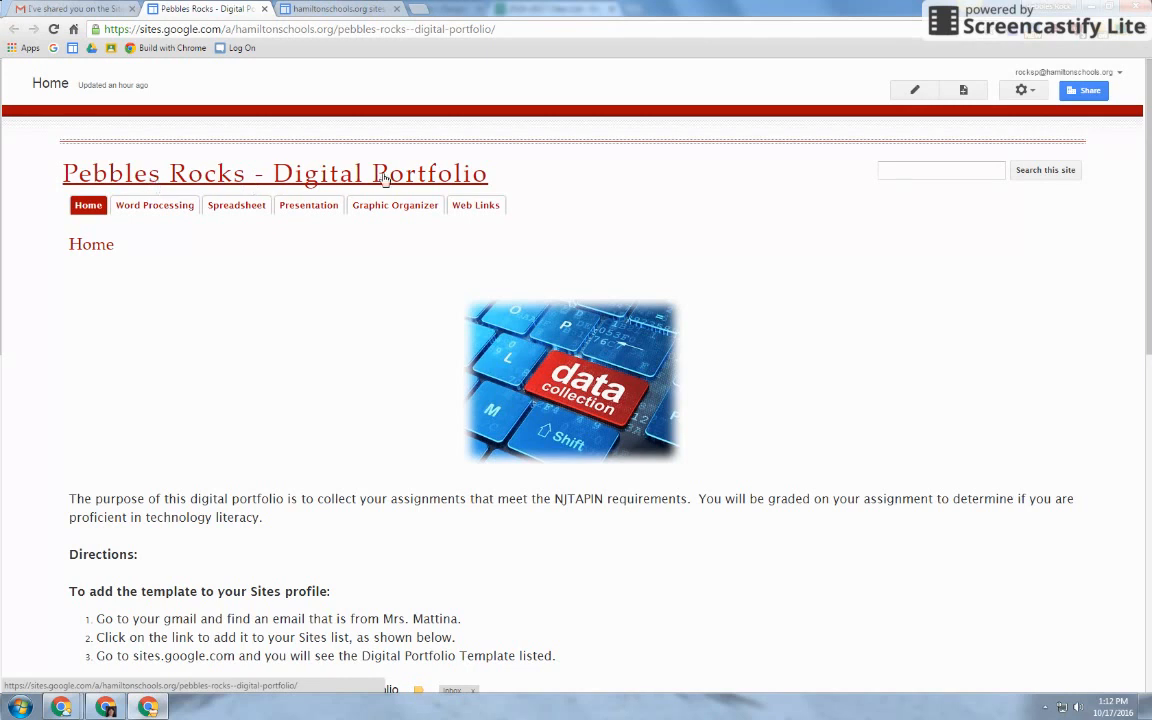
Reload My Sites until Pebbles Rocks - Digital Portfolio is listed, then open that site
{"action": "left_click", "coordinate": [347, 9]}
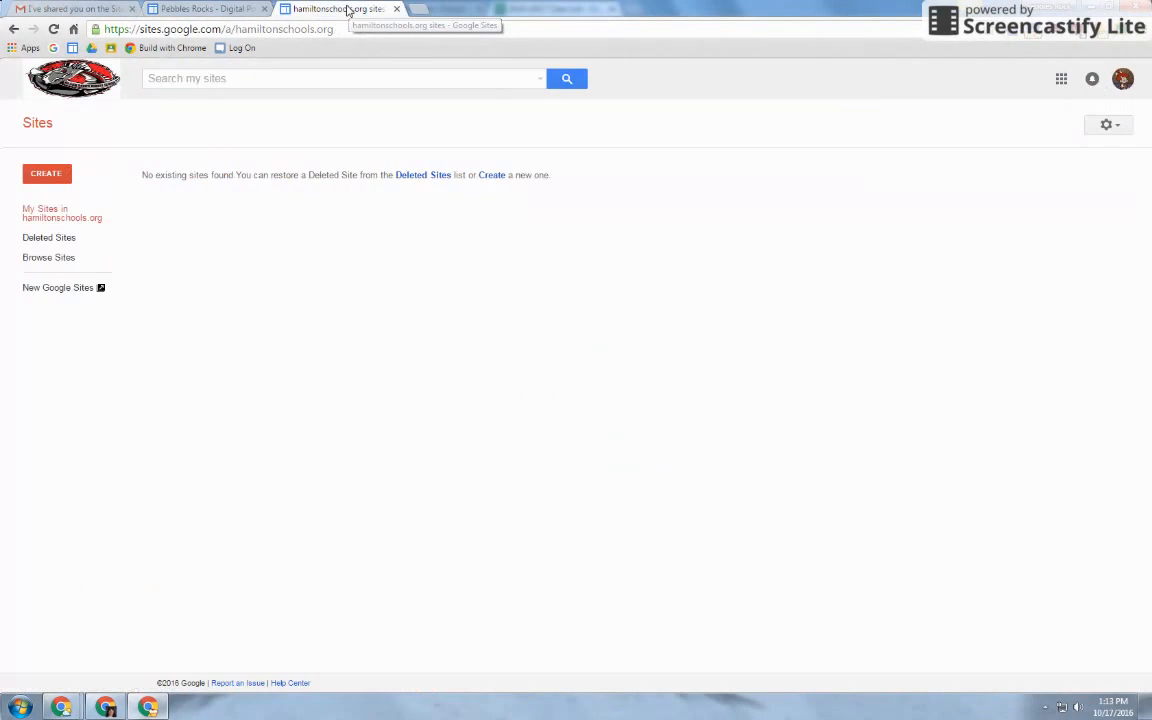
{"action": "left_click", "coordinate": [53, 29]}
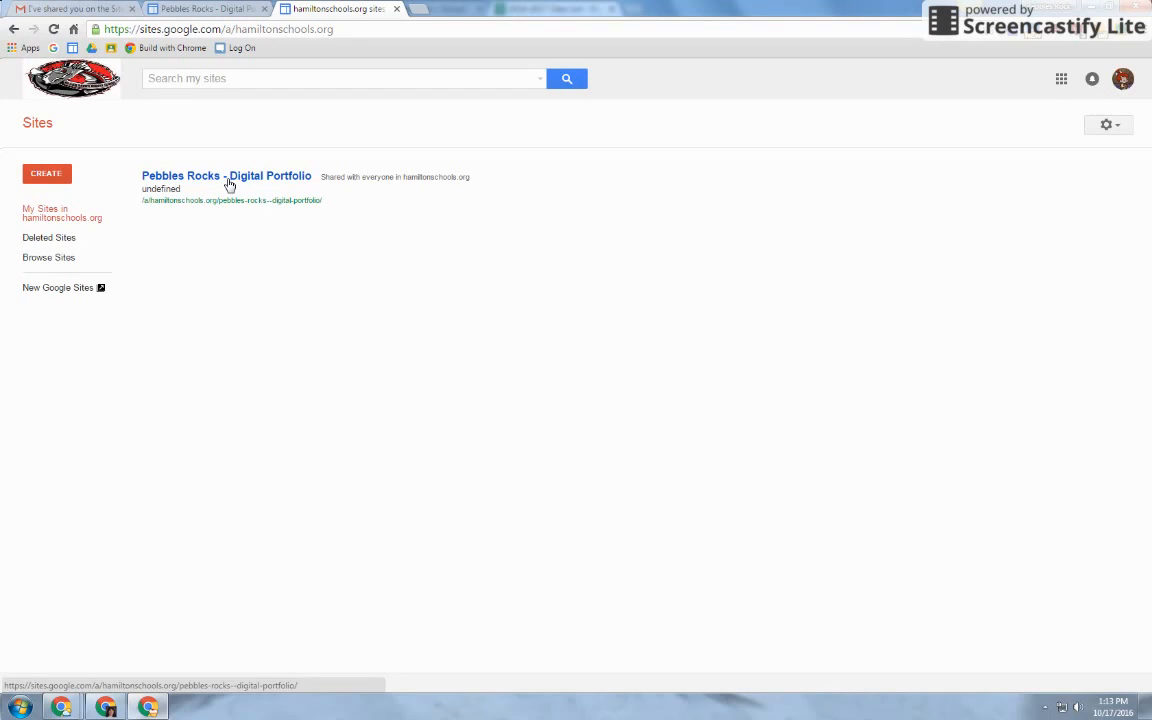
{"action": "left_click", "coordinate": [100, 9]}
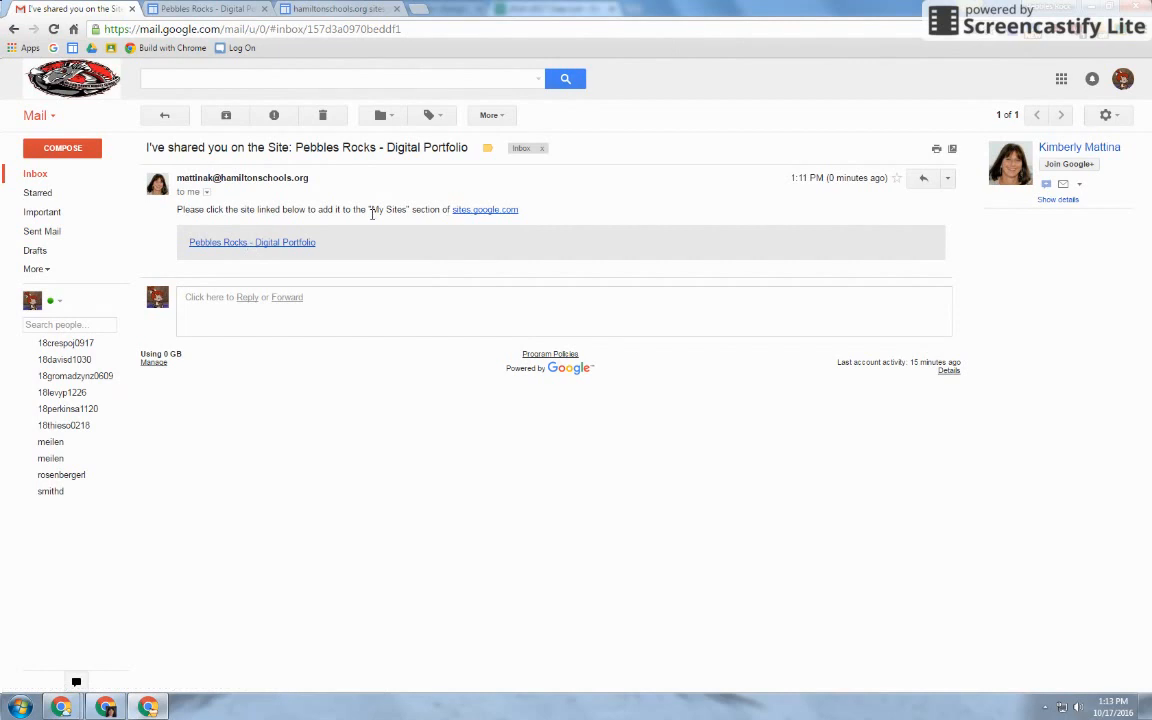
{"action": "left_click", "coordinate": [340, 10]}
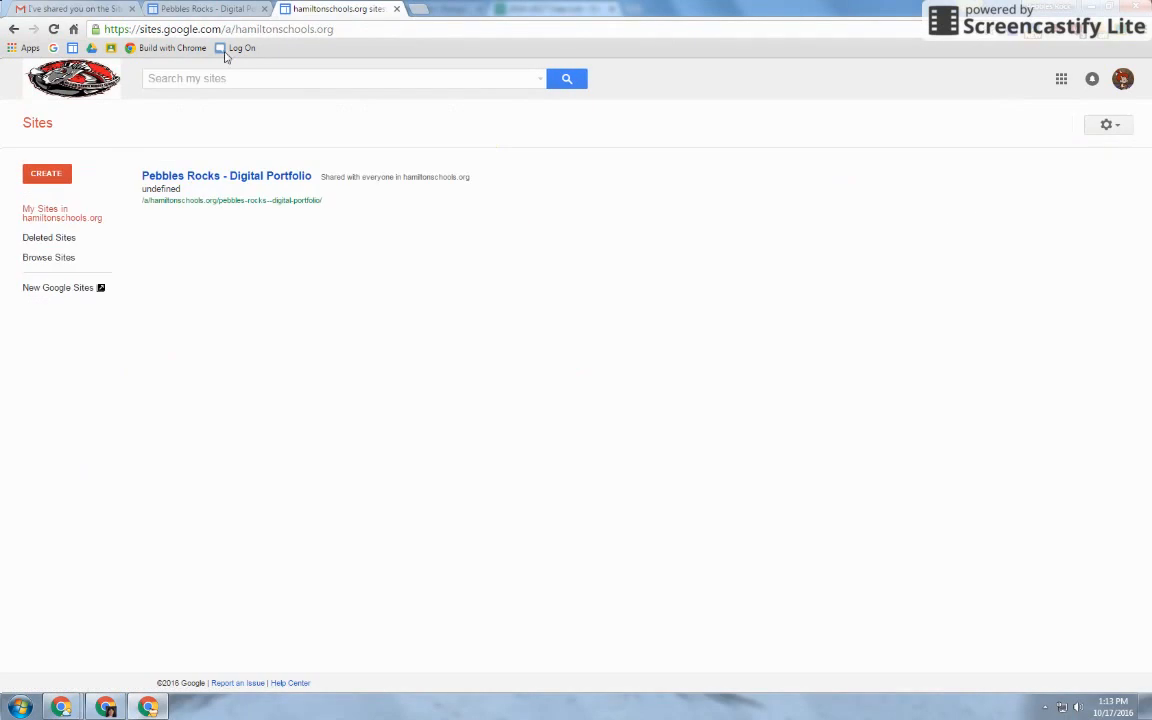
{"action": "left_click", "coordinate": [197, 178]}
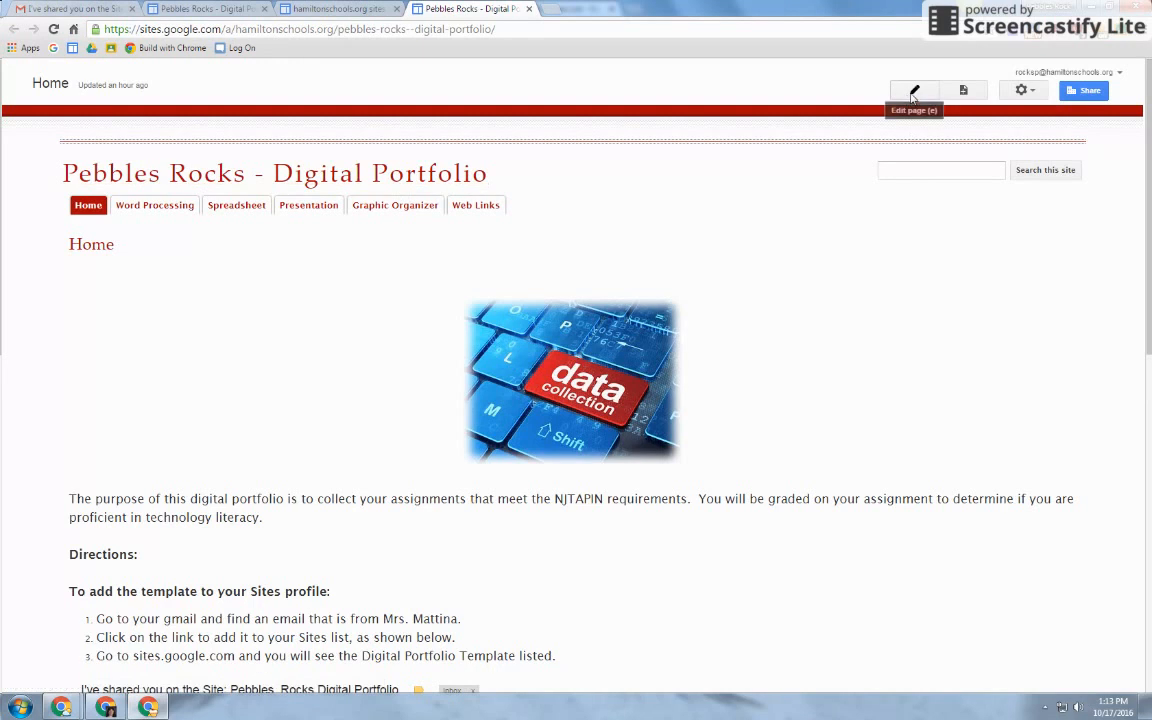
Enter edit mode on the portfolio home page, review it, and cancel without changes
{"action": "left_click", "coordinate": [914, 92]}
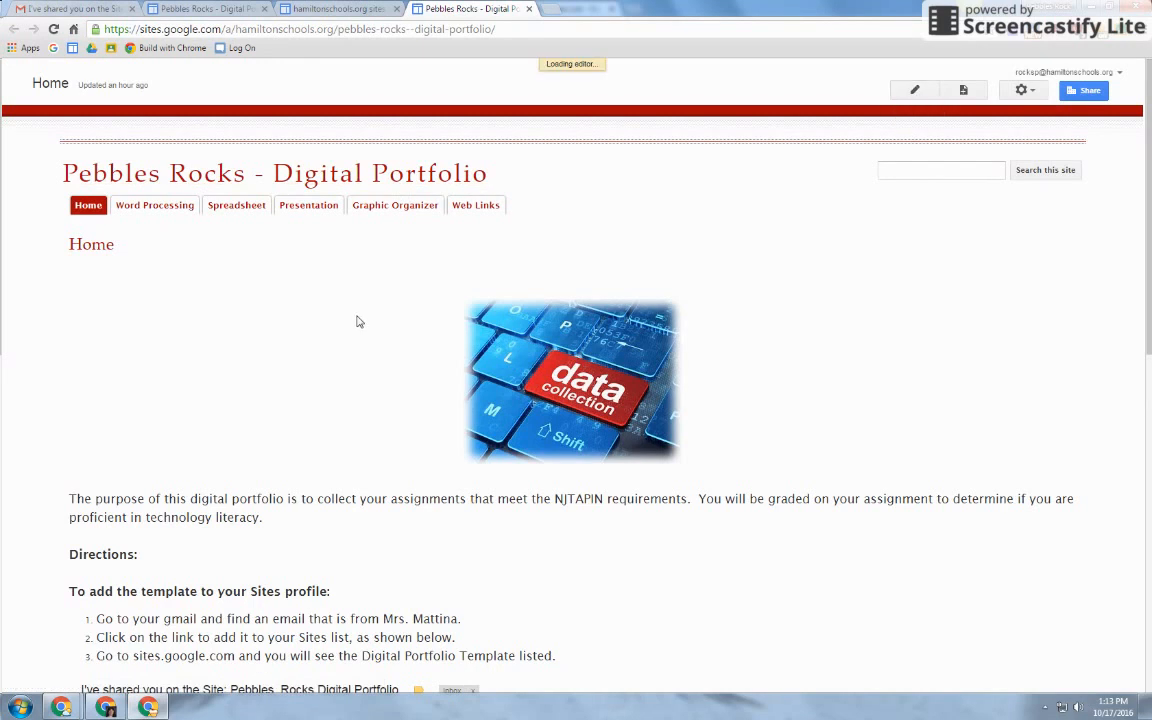
{"action": "scroll", "coordinate": [350, 305], "scroll_direction": "down", "scroll_amount": 7}
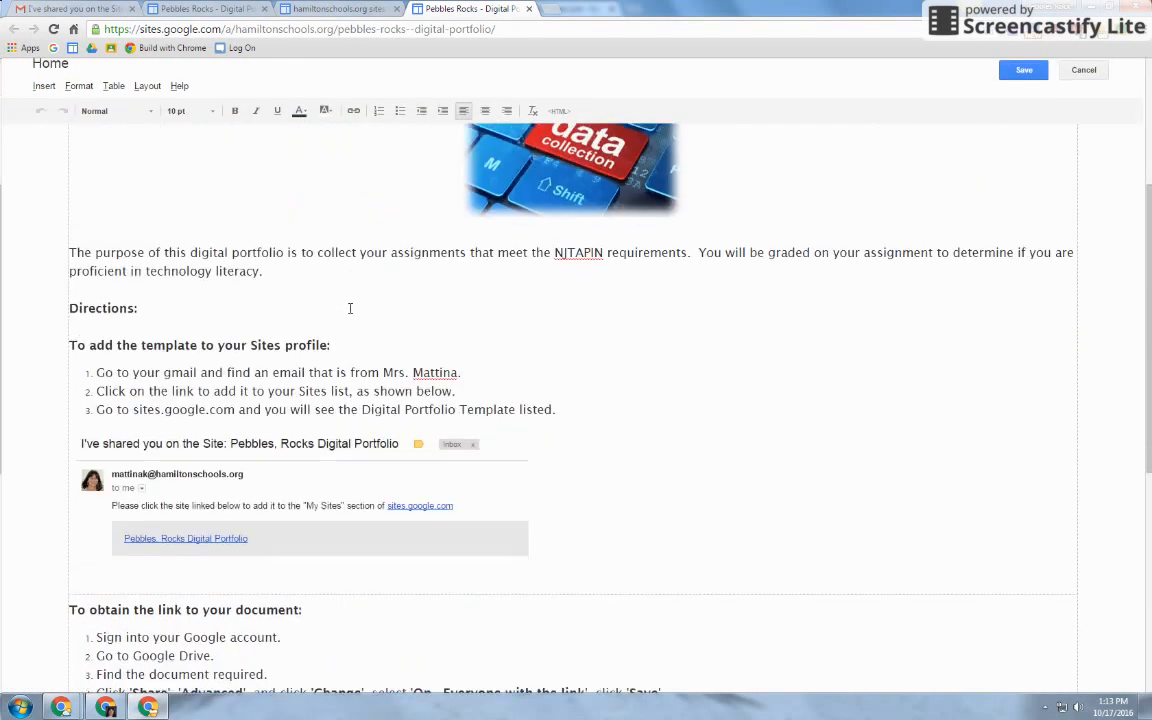
{"action": "scroll", "coordinate": [337, 323], "scroll_direction": "down", "scroll_amount": 2}
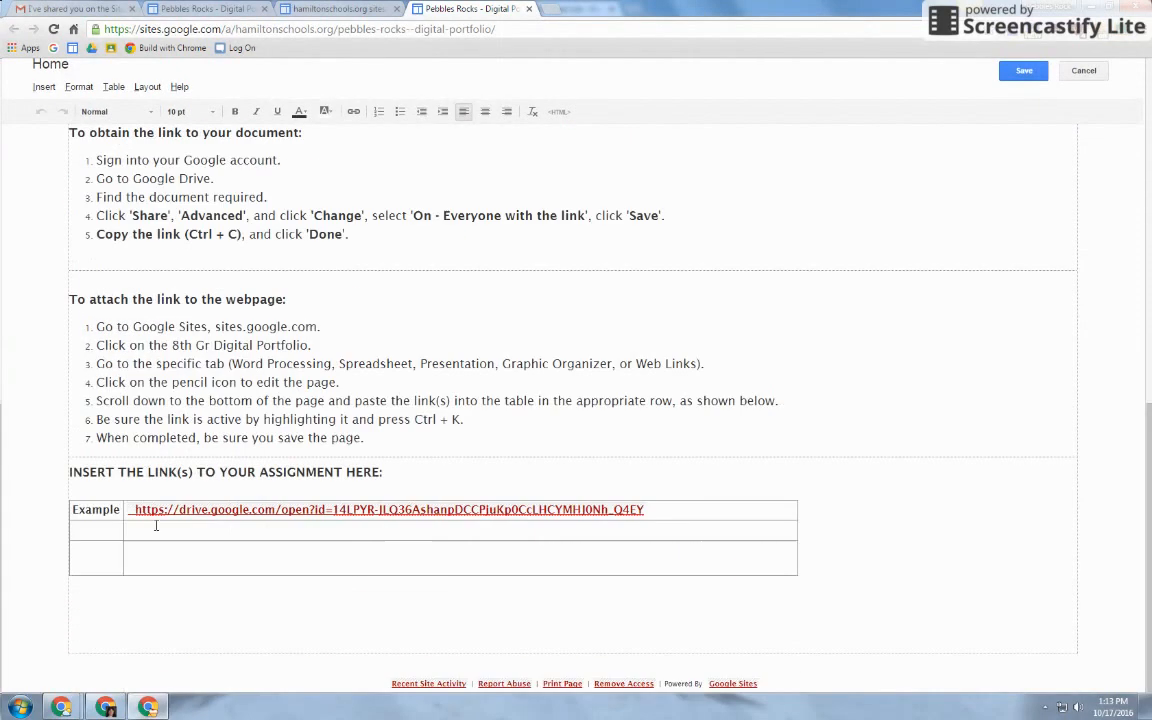
{"action": "scroll", "coordinate": [190, 528], "scroll_direction": "up", "scroll_amount": 10}
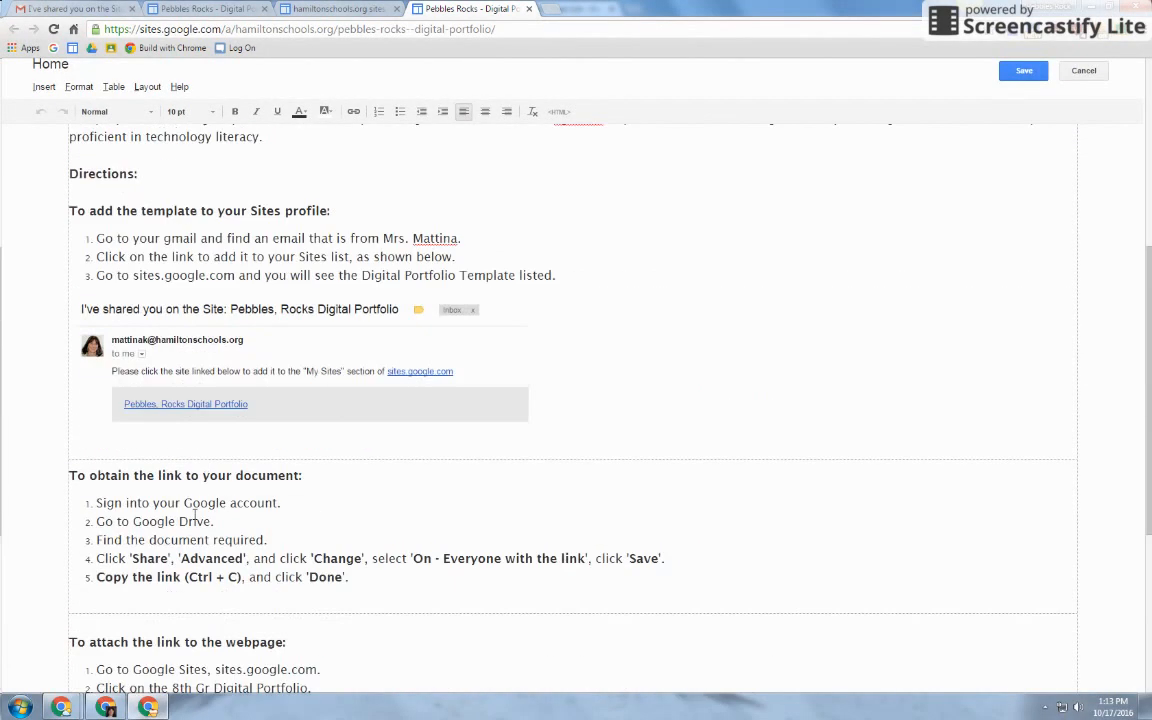
{"action": "left_click", "coordinate": [1085, 71]}
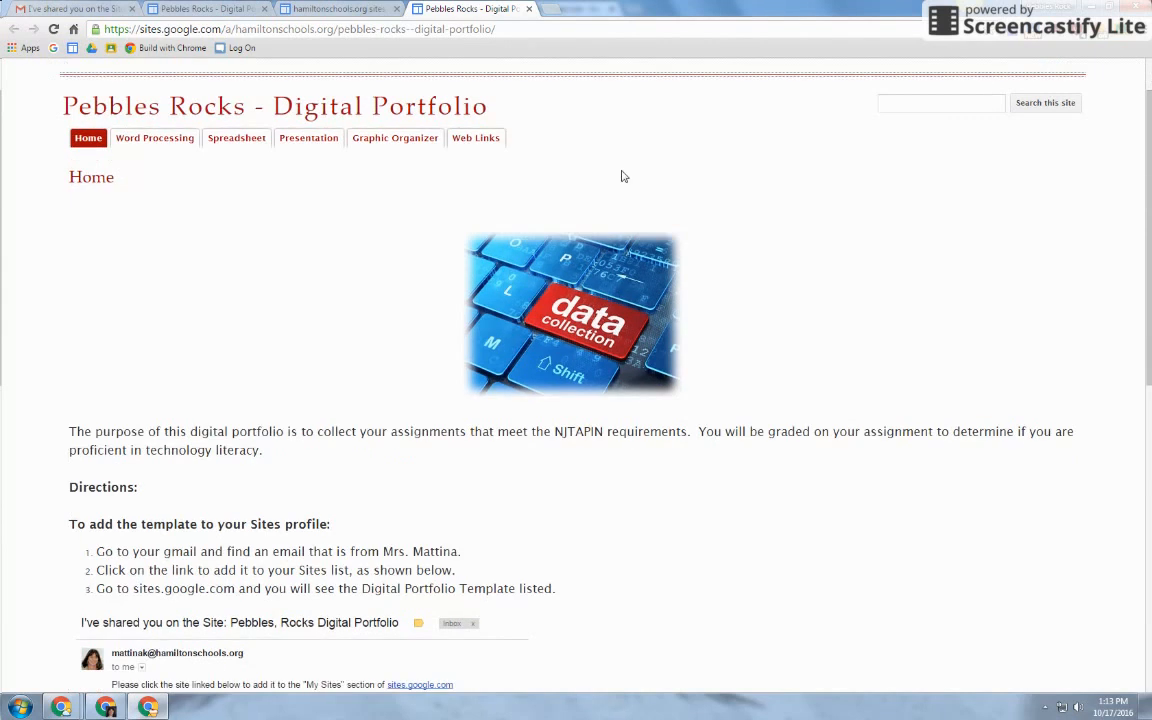
View the Word Processing page and its assignment table
{"action": "left_click", "coordinate": [148, 207]}
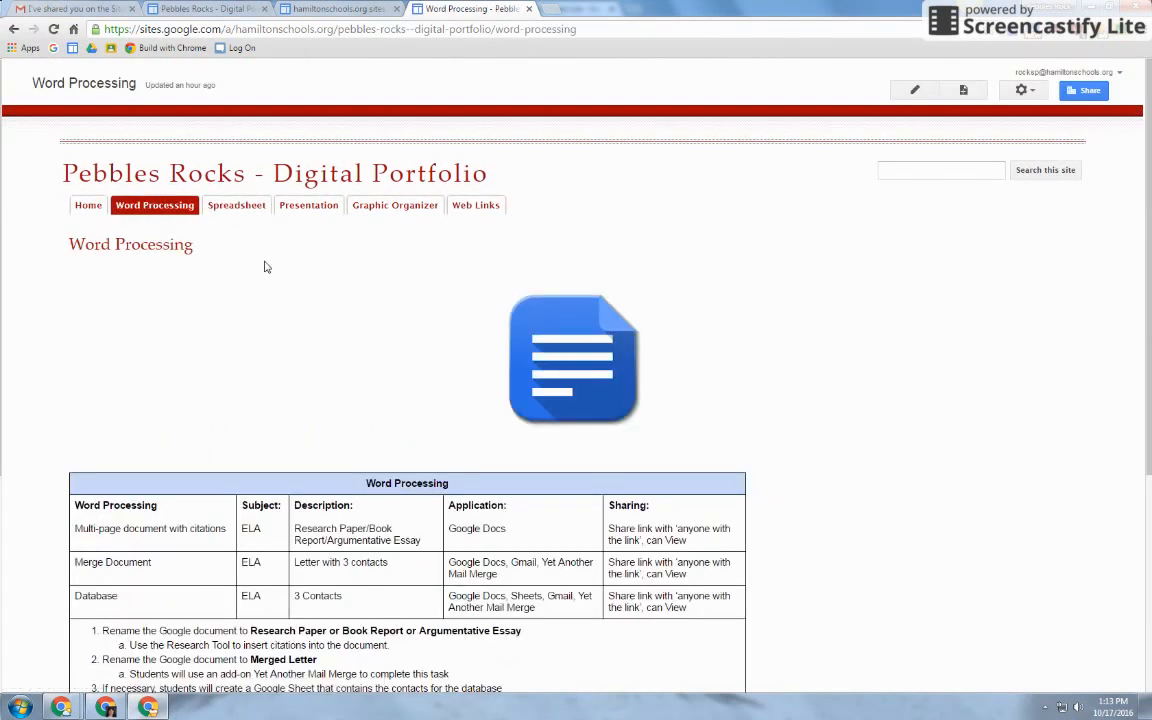
{"action": "scroll", "coordinate": [264, 270], "scroll_direction": "down", "scroll_amount": 3}
{"action": "scroll", "coordinate": [92, 550], "scroll_direction": "up", "scroll_amount": 2}
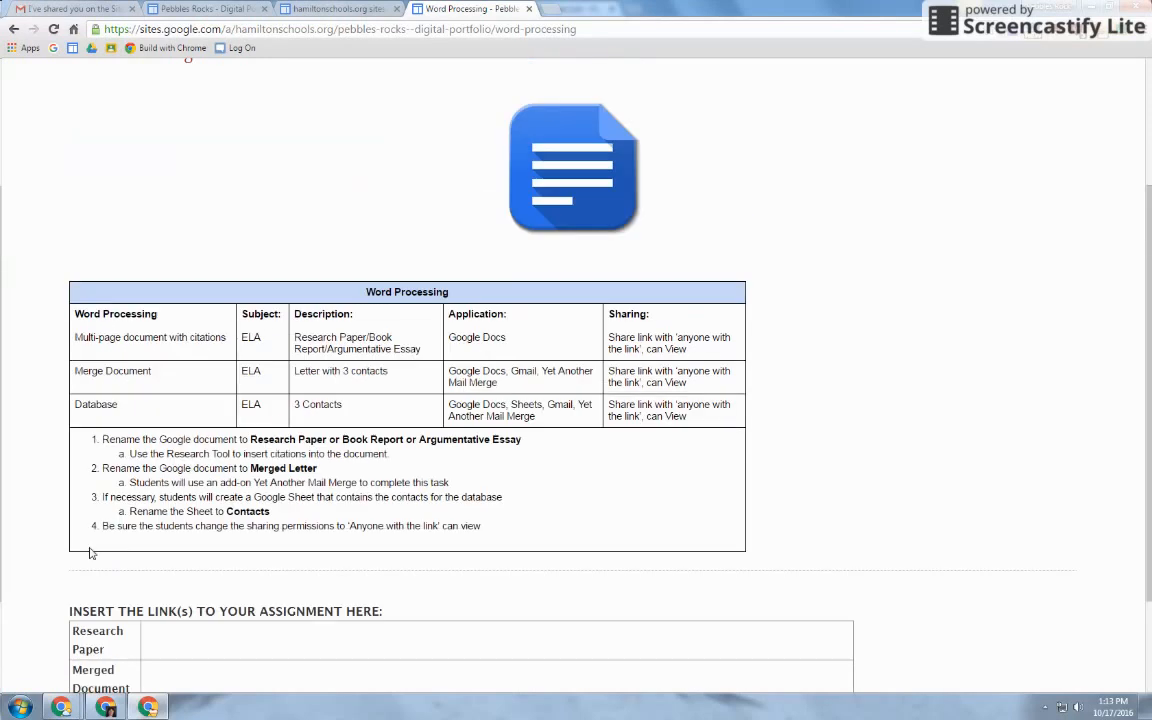
In the 2016-2017 Class List, open the portfolio site from the Site URL in F2
{"action": "mouse_move", "coordinate": [66, 707]}
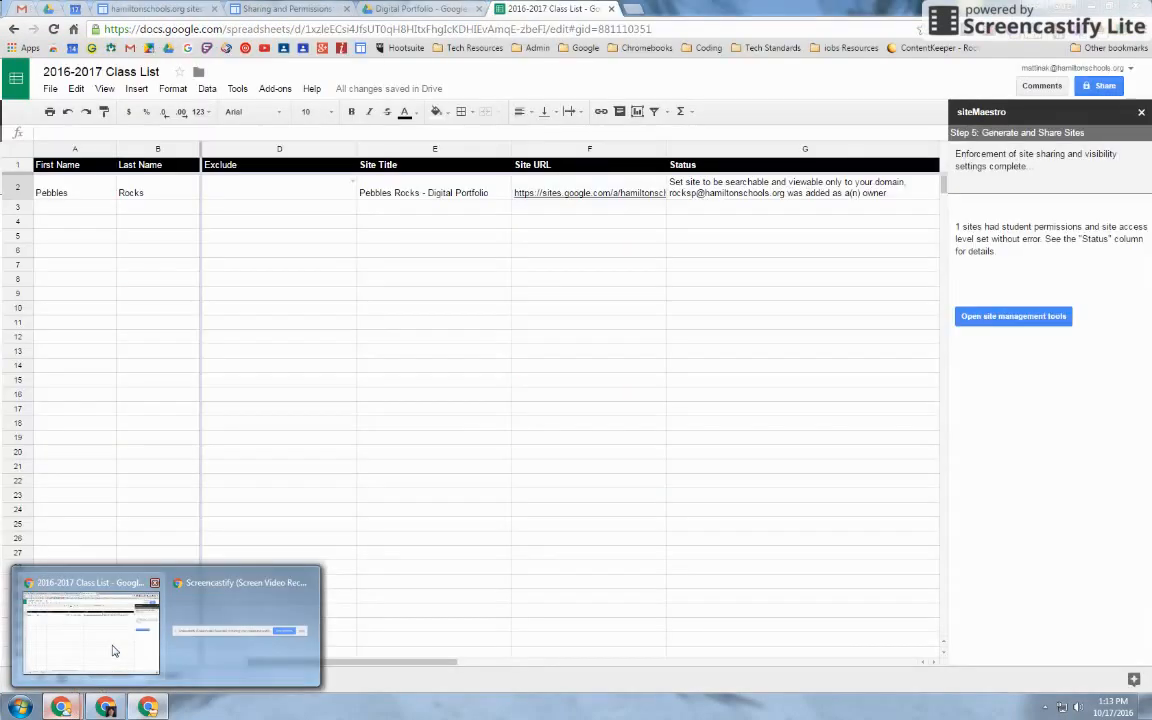
{"action": "left_click", "coordinate": [113, 651]}
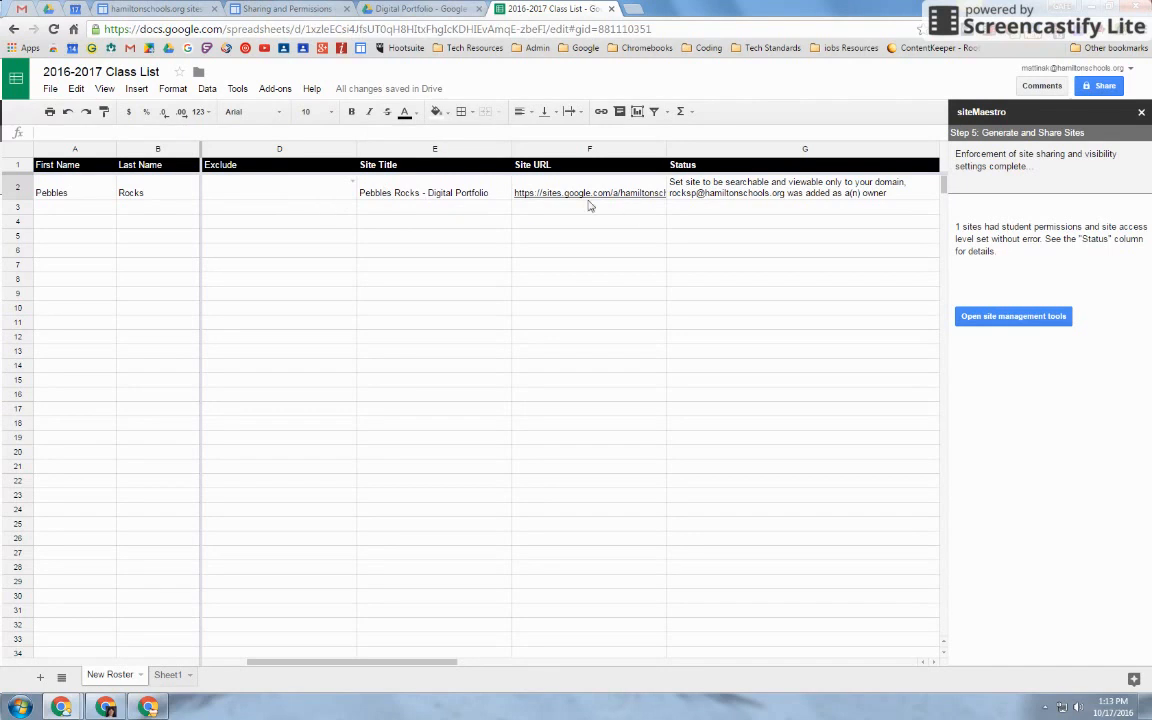
{"action": "mouse_move", "coordinate": [560, 199]}
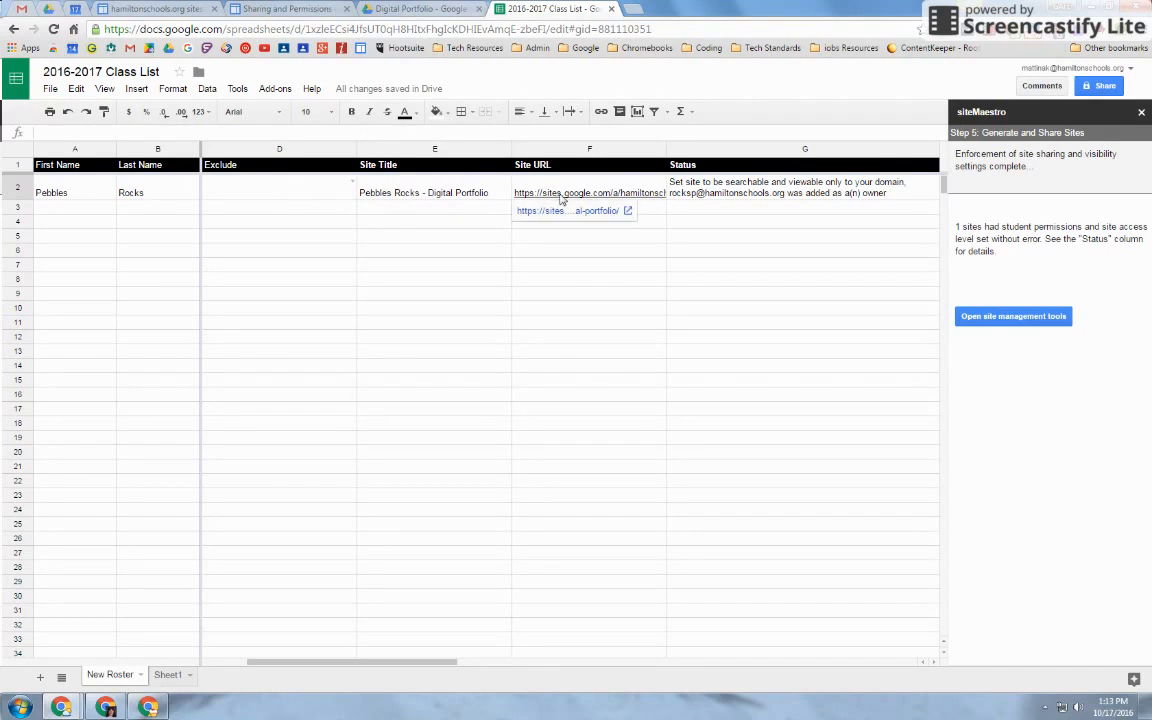
{"action": "left_click", "coordinate": [566, 210]}
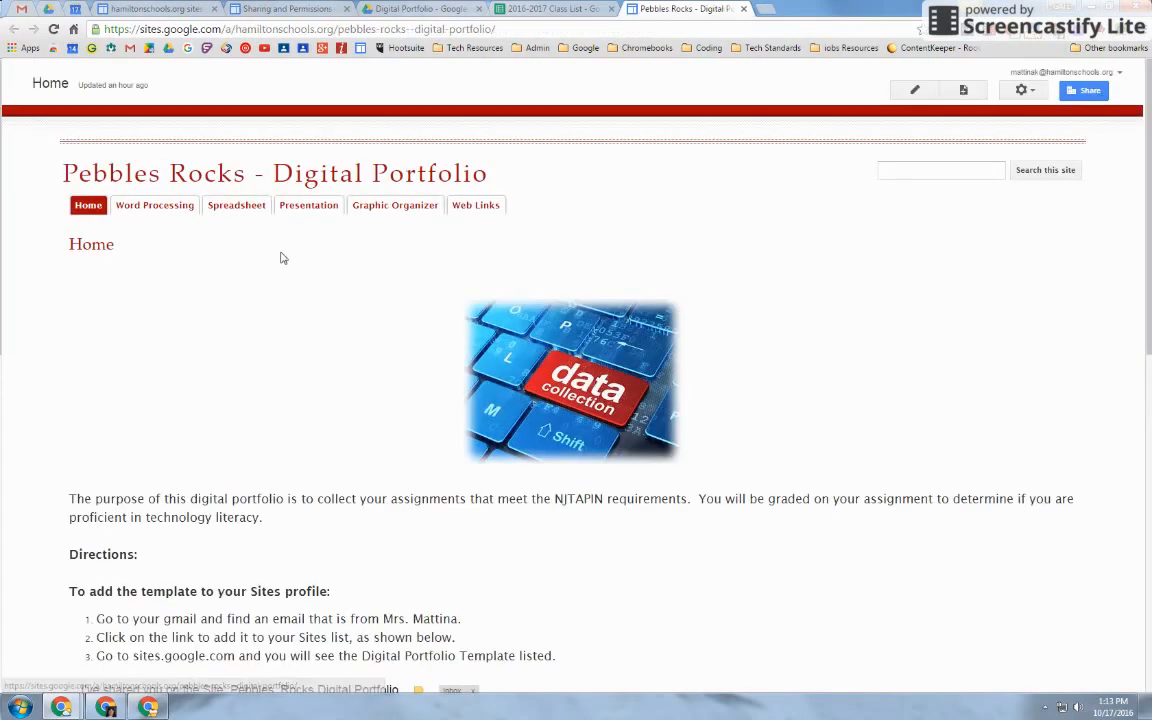
Look over the opened portfolio site, then return to the Class List spreadsheet
{"action": "scroll", "coordinate": [306, 289], "scroll_direction": "down", "scroll_amount": 6}
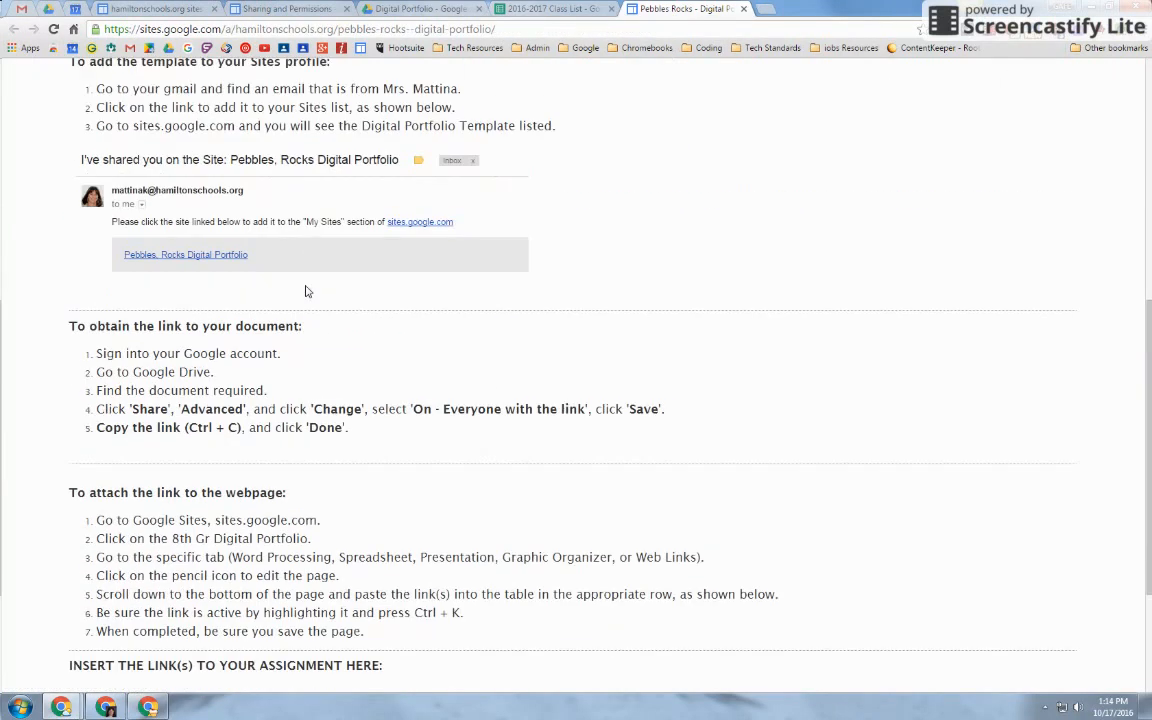
{"action": "scroll", "coordinate": [307, 291], "scroll_direction": "down", "scroll_amount": 2}
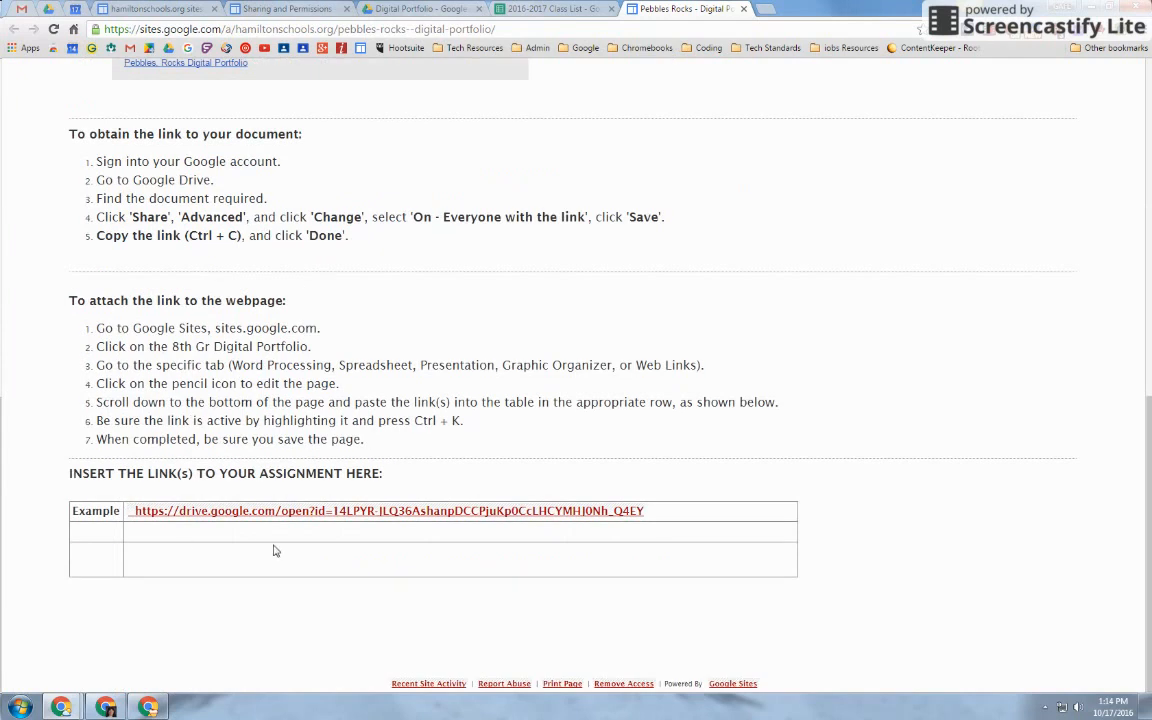
{"action": "scroll", "coordinate": [276, 551], "scroll_direction": "up", "scroll_amount": 8}
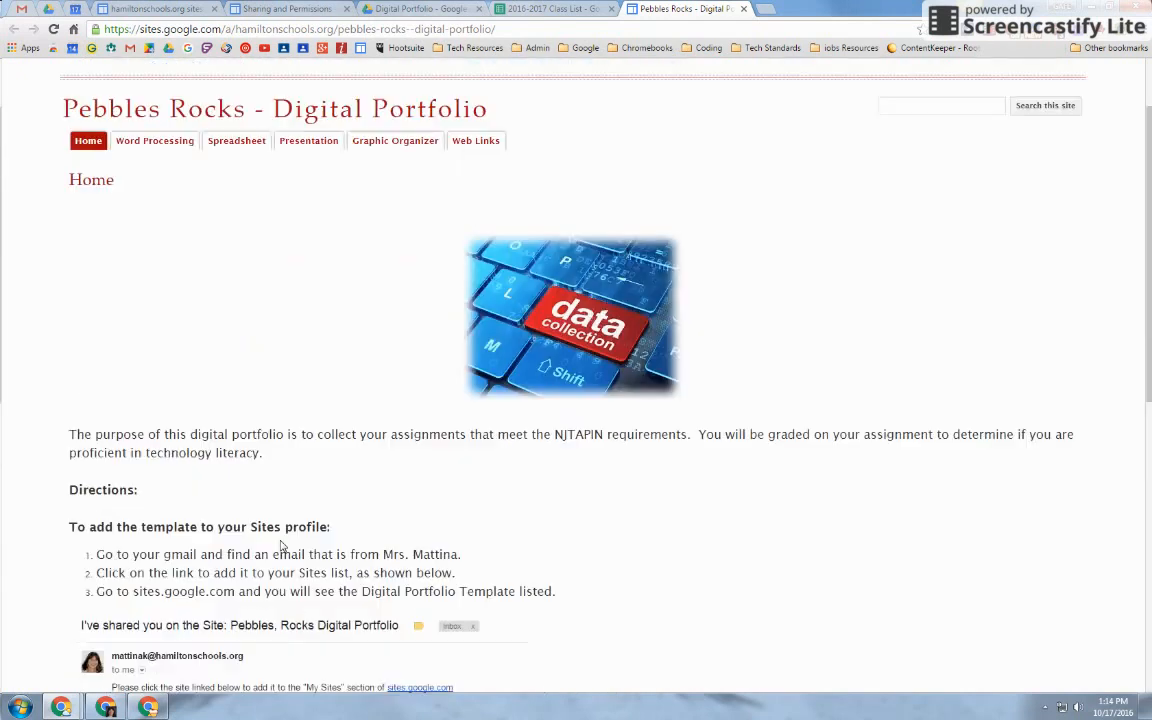
{"action": "left_click", "coordinate": [503, 12]}
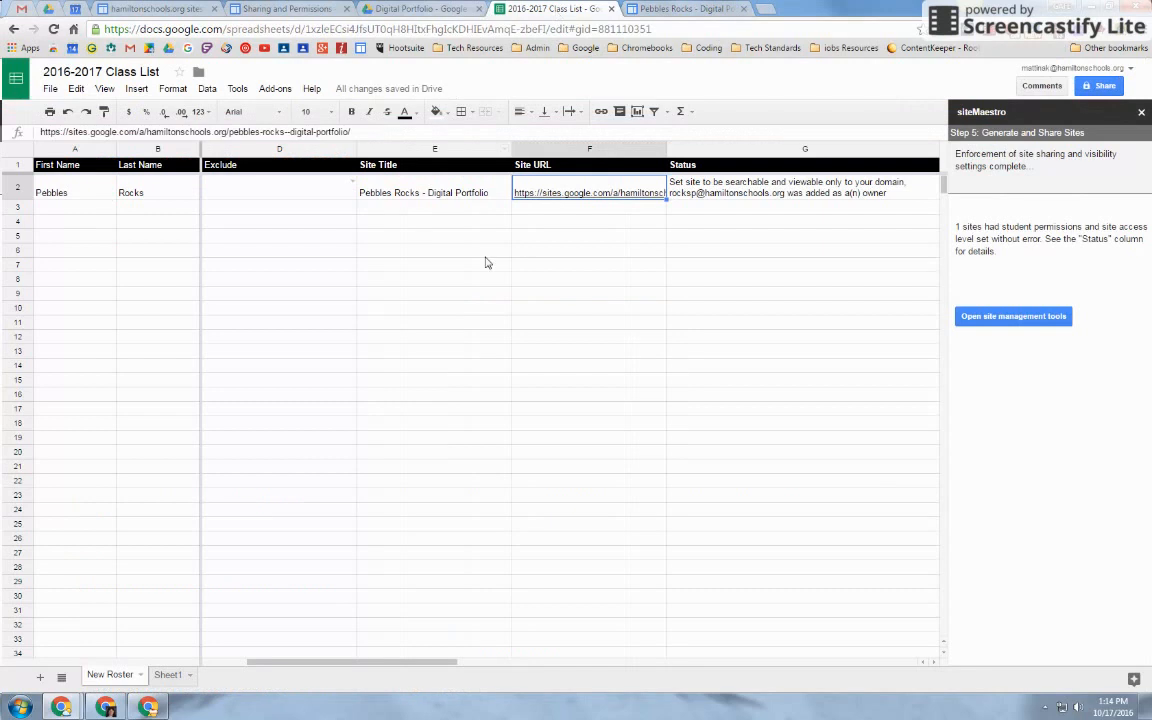